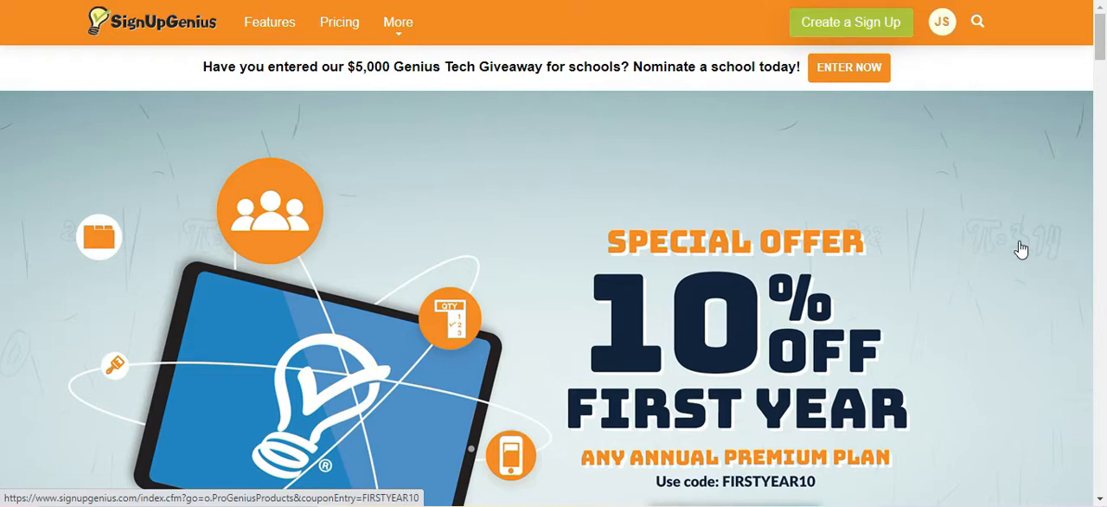
Start a new sign-up and title it "Speech-Language Session Sign-Up".
{"action": "left_click", "coordinate": [872, 29]}
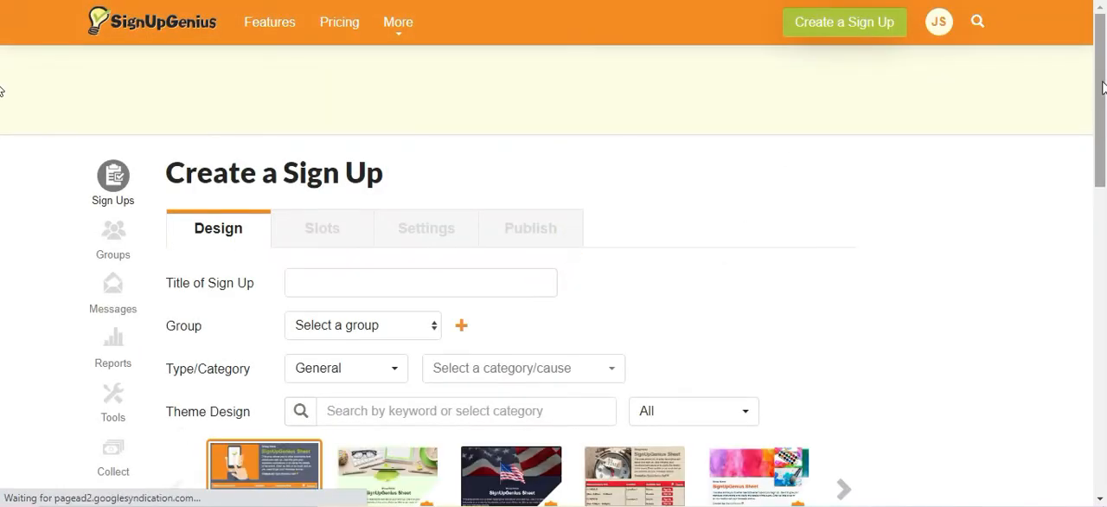
{"action": "left_click_drag", "start_coordinate": [1103, 87], "coordinate": [1105, 138]}
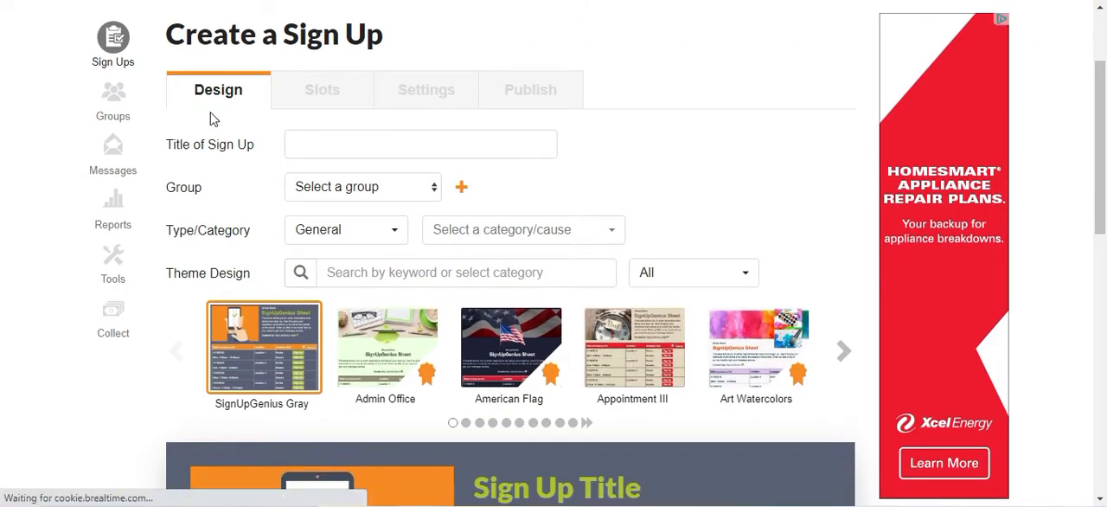
{"action": "left_click", "coordinate": [294, 144]}
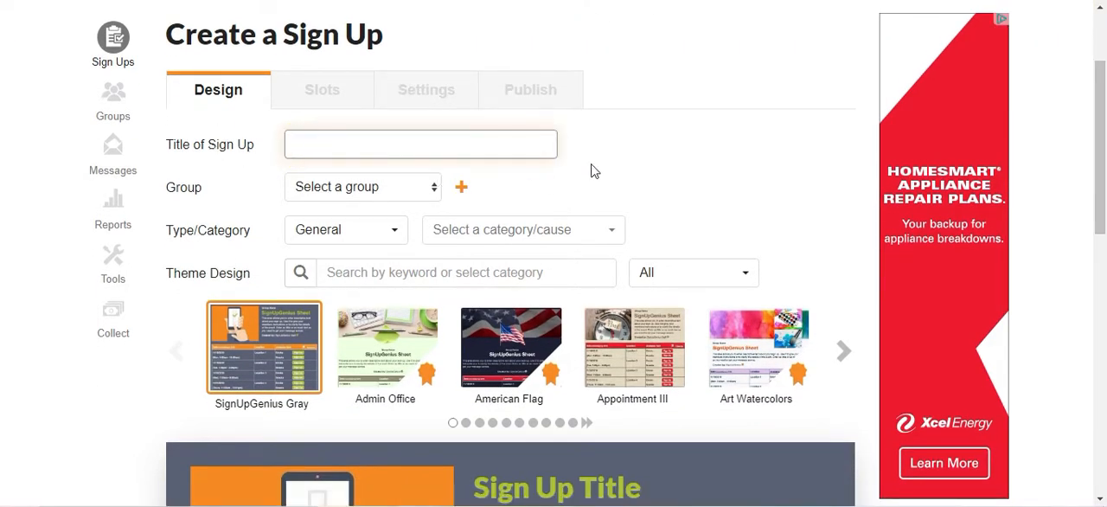
{"action": "type", "text": "Speech-Language Session Sign"}
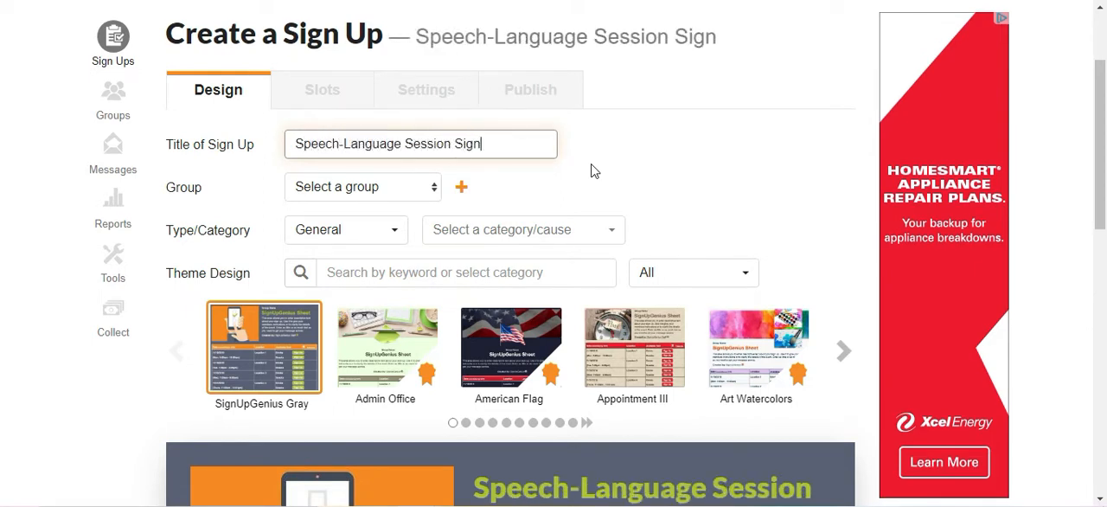
{"action": "type", "text": "-Up"}
Assign the sign-up to the "Name, M.S., CCC-SLP" group and check the heading in the design preview.
{"action": "left_click", "coordinate": [435, 186]}
{"action": "left_click", "coordinate": [416, 246]}
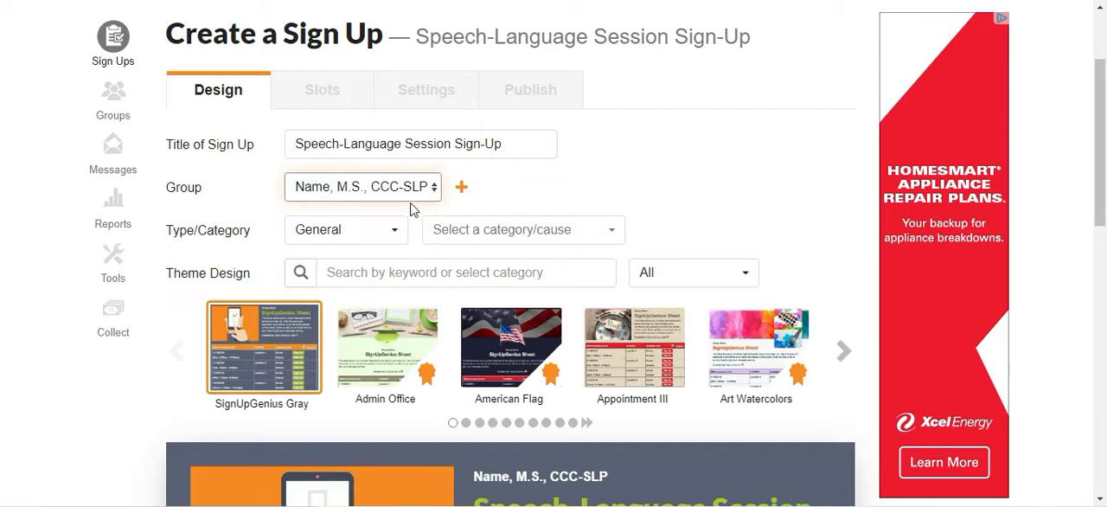
{"action": "scroll", "coordinate": [497, 316], "scroll_direction": "down", "scroll_amount": 3}
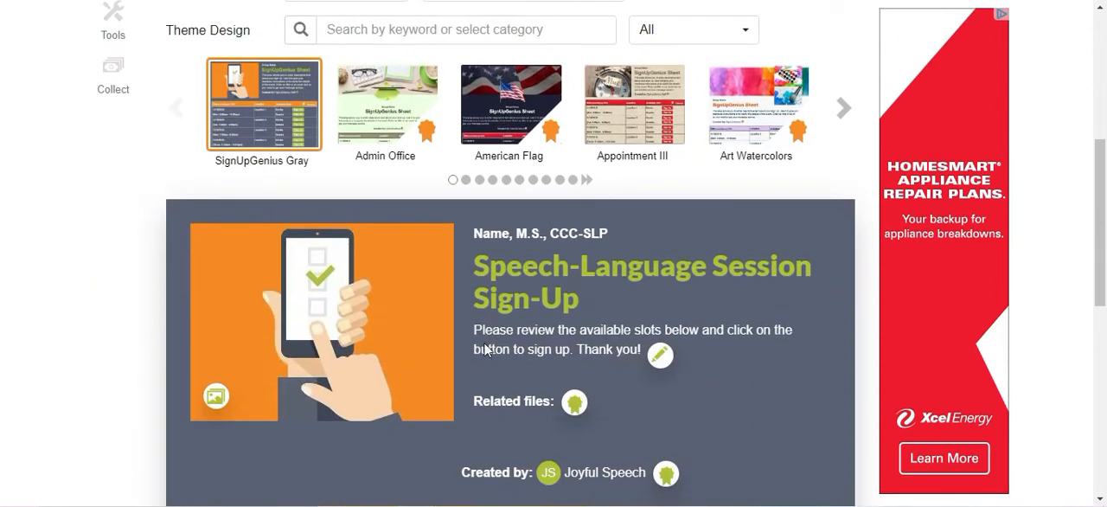
{"action": "left_click_drag", "start_coordinate": [473, 237], "coordinate": [571, 236]}
{"action": "left_click", "coordinate": [575, 308]}
{"action": "triple_click", "coordinate": [575, 308]}
{"action": "left_click", "coordinate": [575, 308]}
Set the sign-up's type to Scheduling and its category to Education.
{"action": "scroll", "coordinate": [531, 316], "scroll_direction": "up", "scroll_amount": 2}
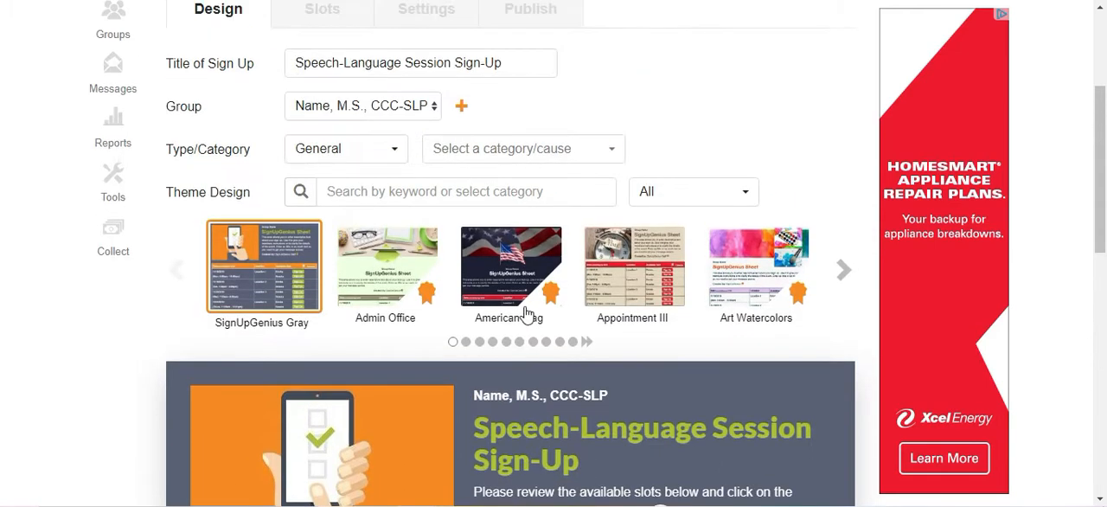
{"action": "left_click", "coordinate": [358, 156]}
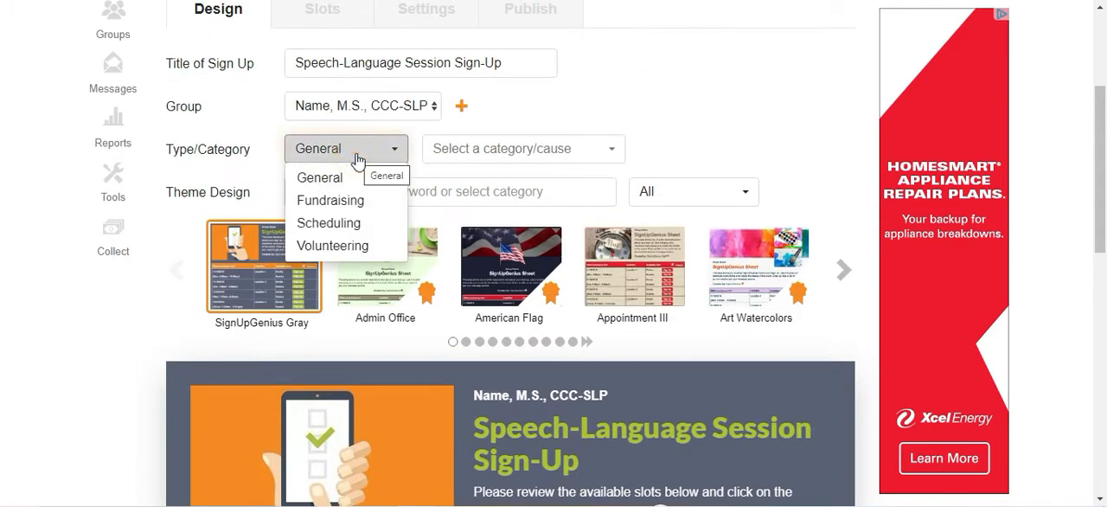
{"action": "left_click", "coordinate": [355, 224]}
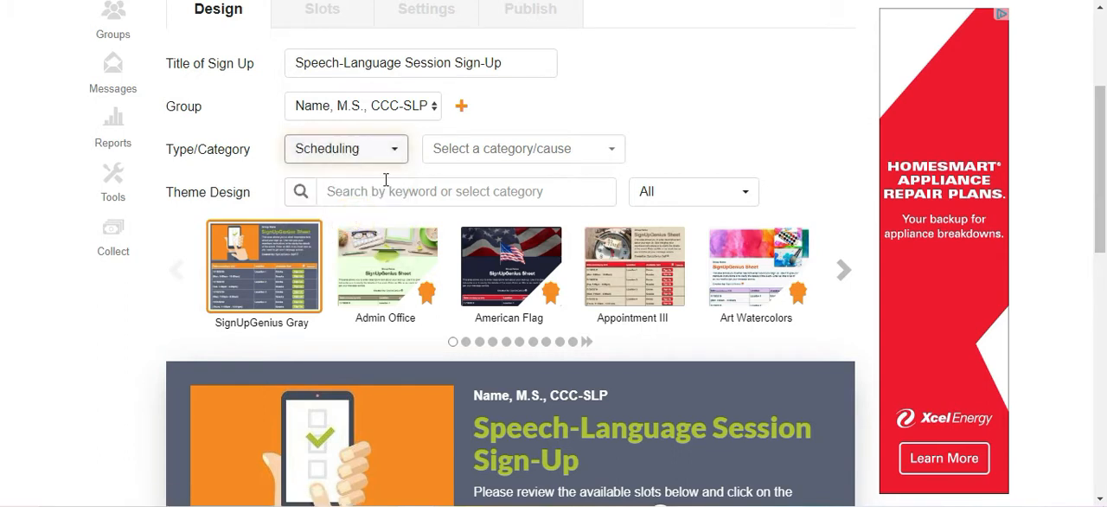
{"action": "left_click", "coordinate": [541, 161]}
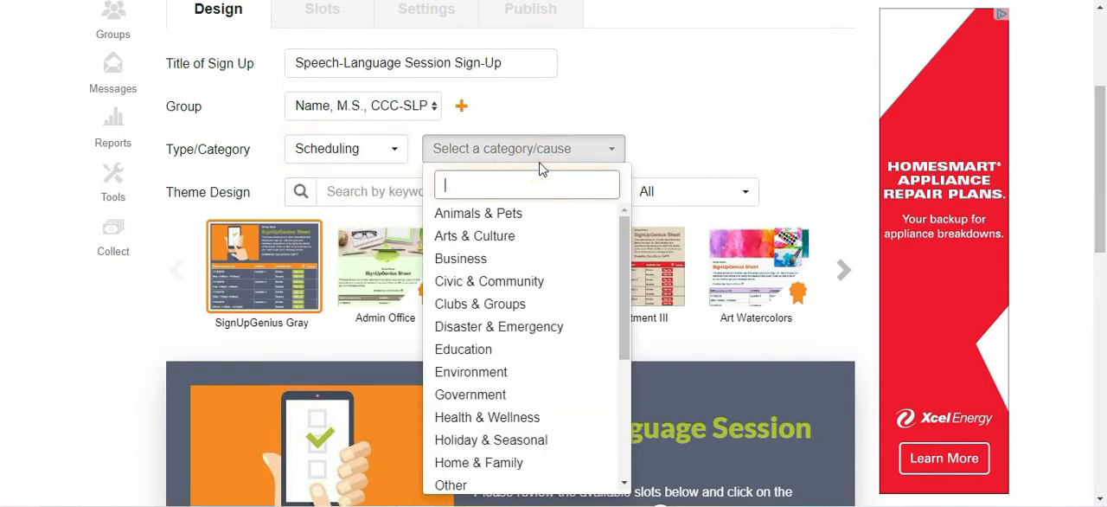
{"action": "left_click", "coordinate": [507, 348]}
Filter the theme designs to the Education category and free themes only.
{"action": "left_click", "coordinate": [381, 192]}
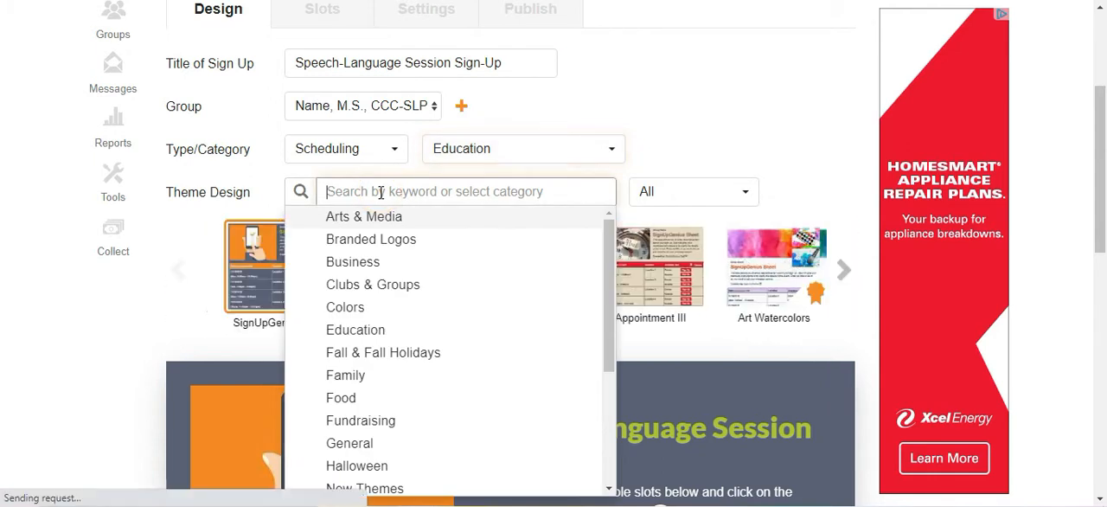
{"action": "left_click", "coordinate": [445, 330]}
{"action": "left_click", "coordinate": [647, 191]}
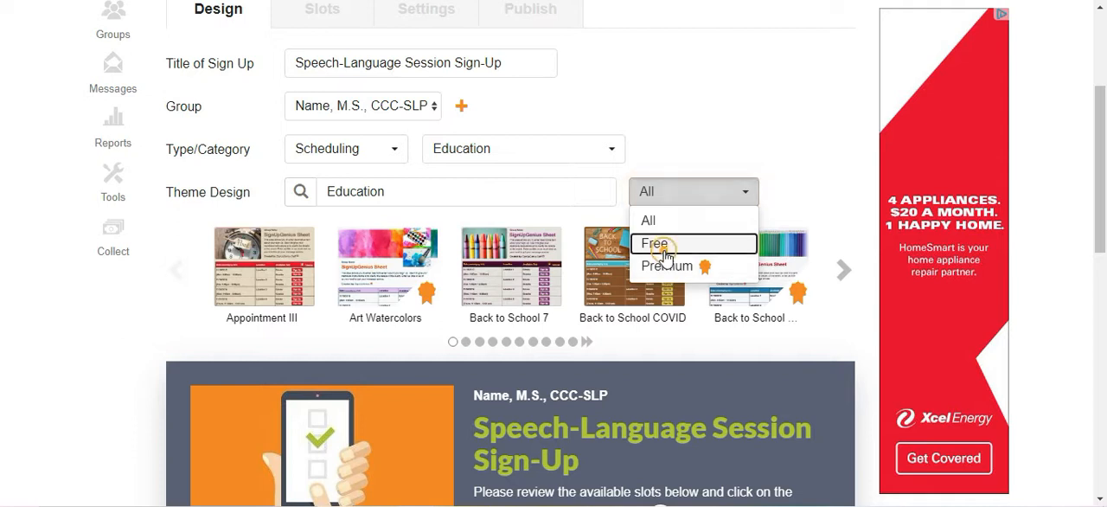
{"action": "left_click", "coordinate": [654, 243]}
Browse the free Education themes and try the Colorful Hands theme on the sign-up.
{"action": "scroll", "coordinate": [839, 276], "scroll_direction": "down", "scroll_amount": 2}
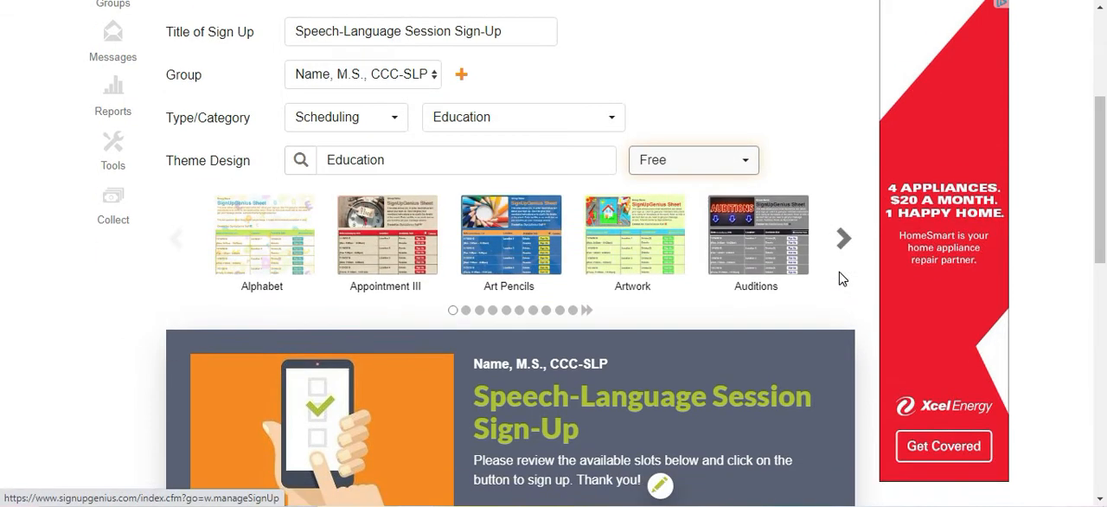
{"action": "left_click", "coordinate": [845, 111]}
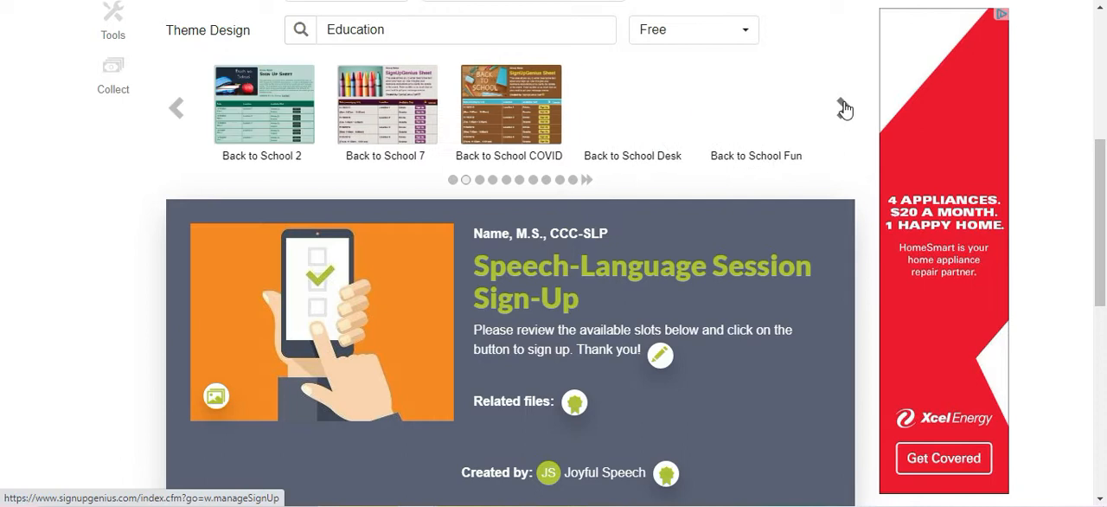
{"action": "left_click", "coordinate": [845, 109]}
{"action": "left_click", "coordinate": [844, 109]}
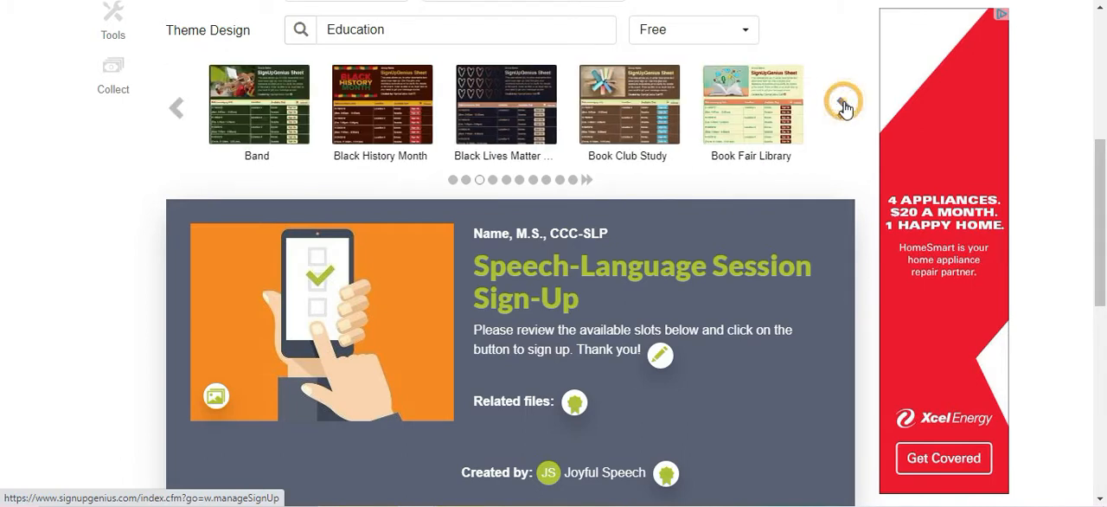
{"action": "left_click", "coordinate": [845, 109]}
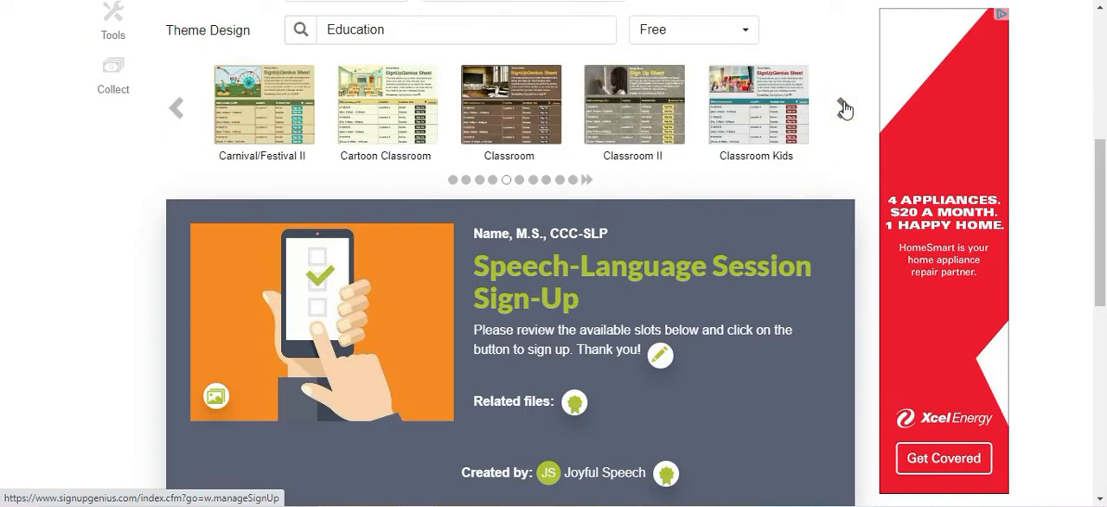
{"action": "left_click", "coordinate": [845, 109]}
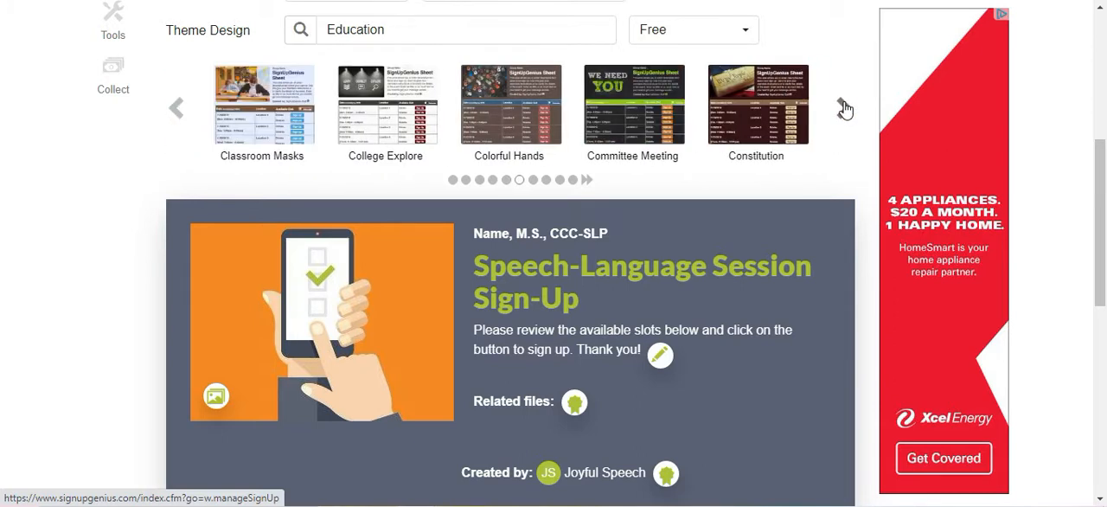
{"action": "left_click", "coordinate": [845, 109]}
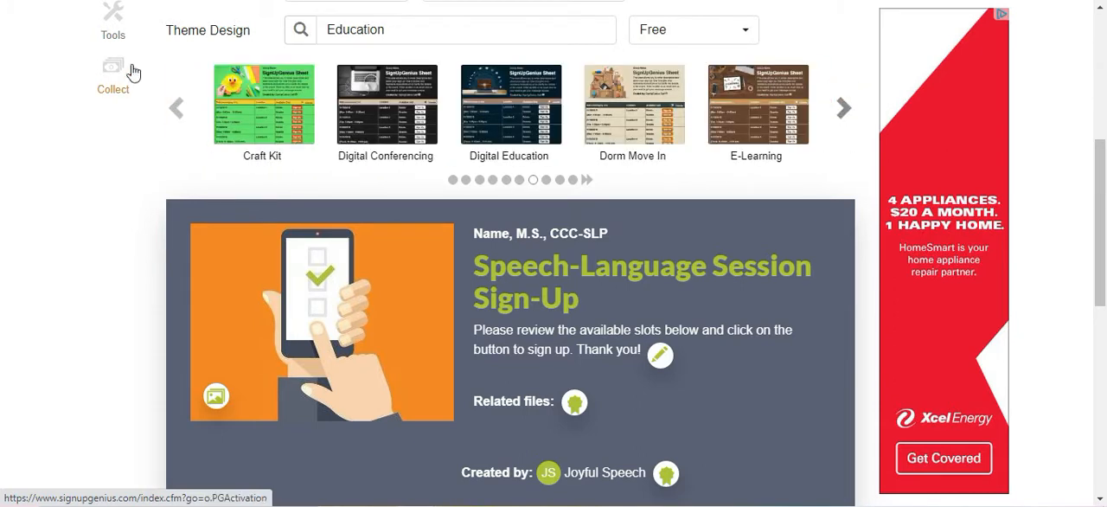
{"action": "left_click", "coordinate": [175, 110]}
{"action": "left_click", "coordinate": [480, 112]}
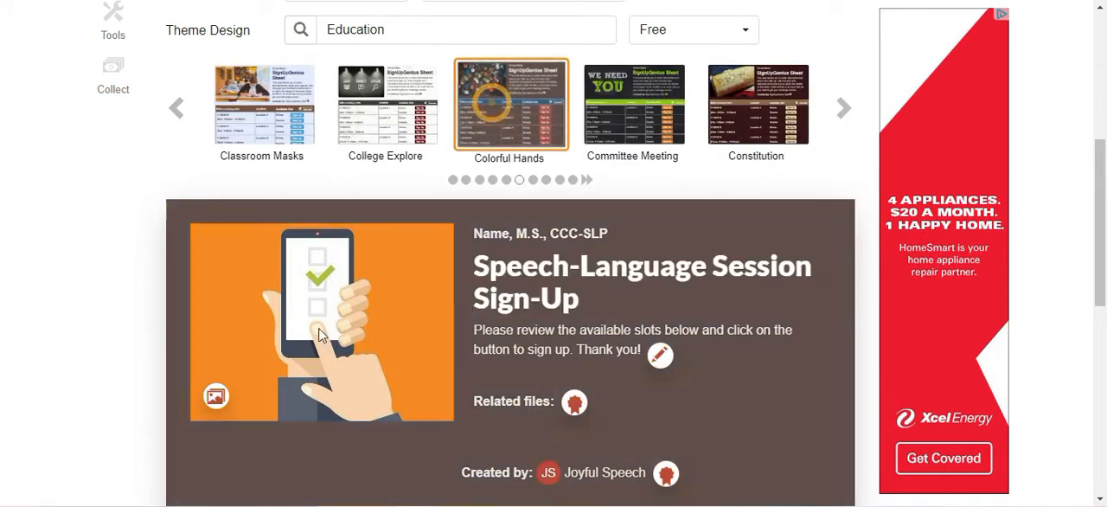
Try the Digital Conferencing and Laptops themes on the sign-up.
{"action": "left_click", "coordinate": [844, 108]}
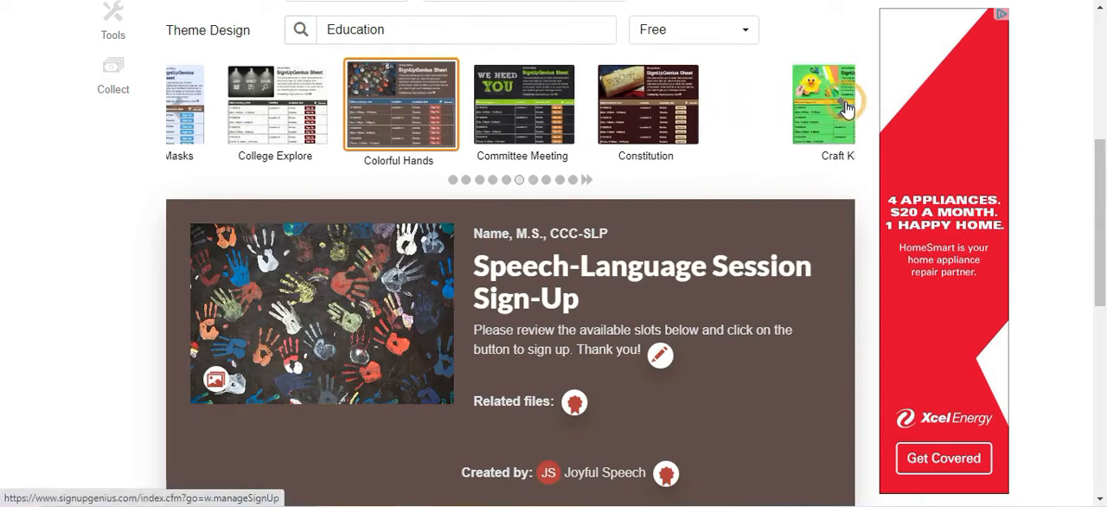
{"action": "left_click", "coordinate": [372, 154]}
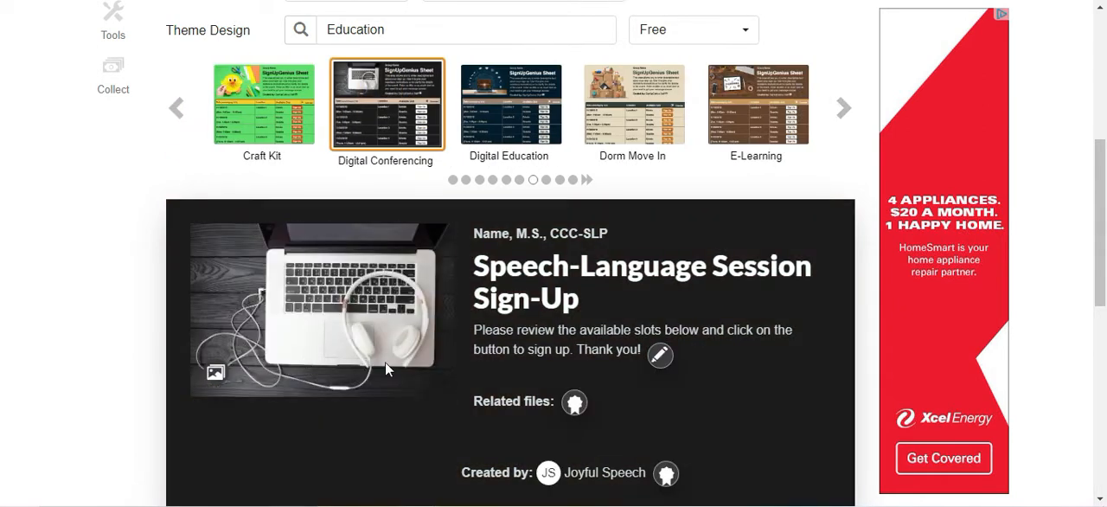
{"action": "left_click", "coordinate": [849, 116]}
{"action": "left_click", "coordinate": [849, 116]}
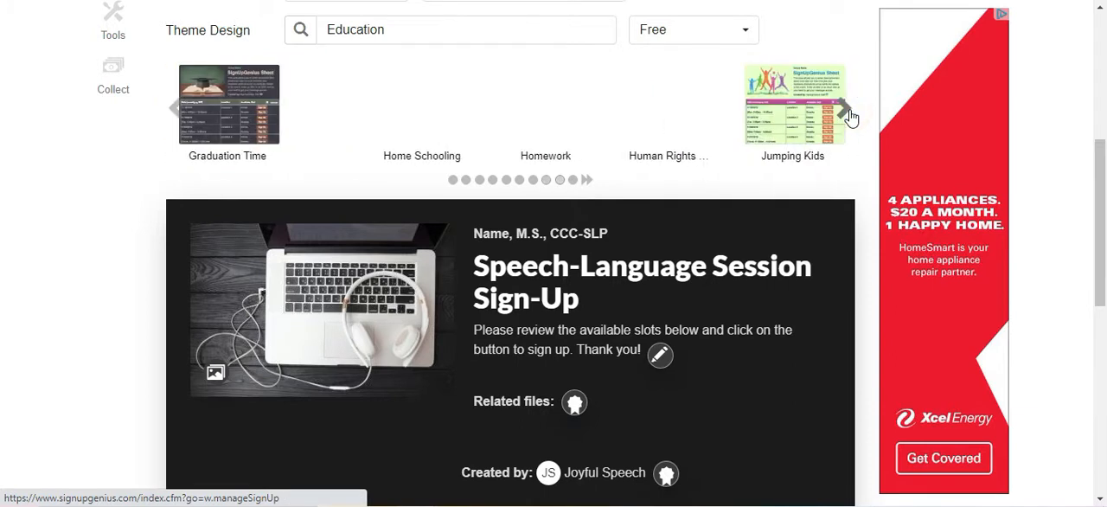
{"action": "left_click", "coordinate": [844, 111]}
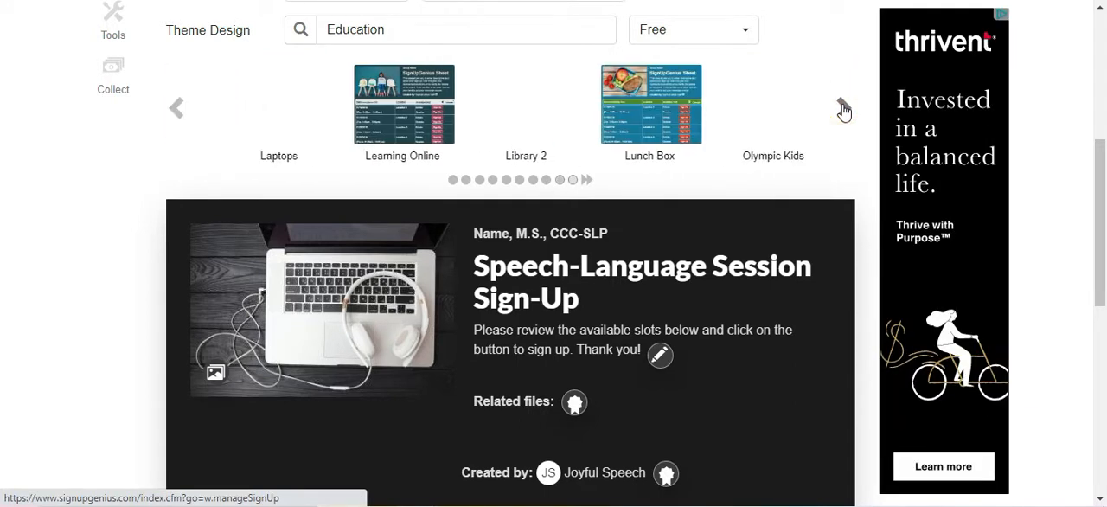
{"action": "left_click", "coordinate": [219, 102]}
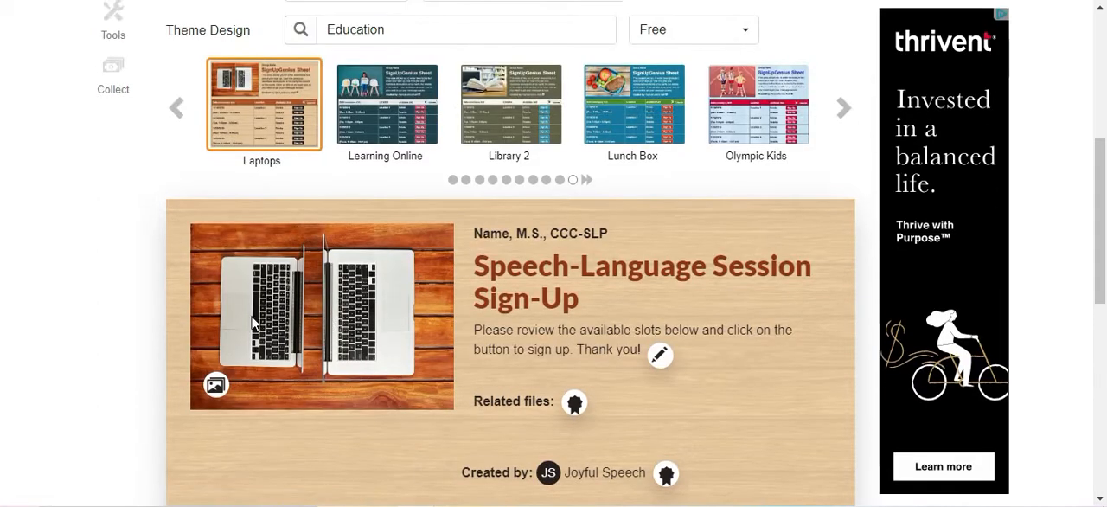
Apply the Digital Conferencing theme to the sign-up, save the design and continue to the slots setup.
{"action": "left_click", "coordinate": [178, 121]}
{"action": "left_click", "coordinate": [178, 123]}
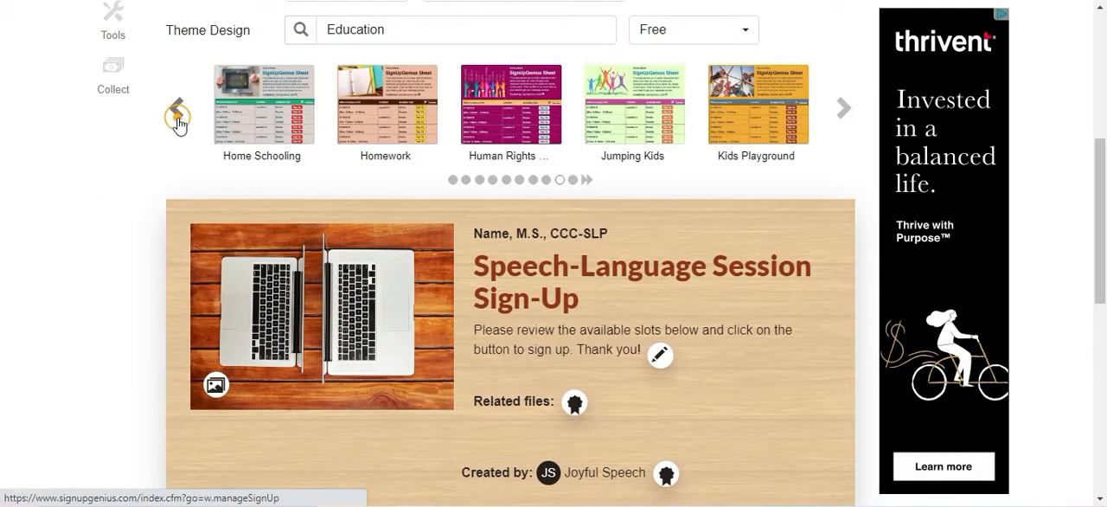
{"action": "left_click", "coordinate": [179, 121]}
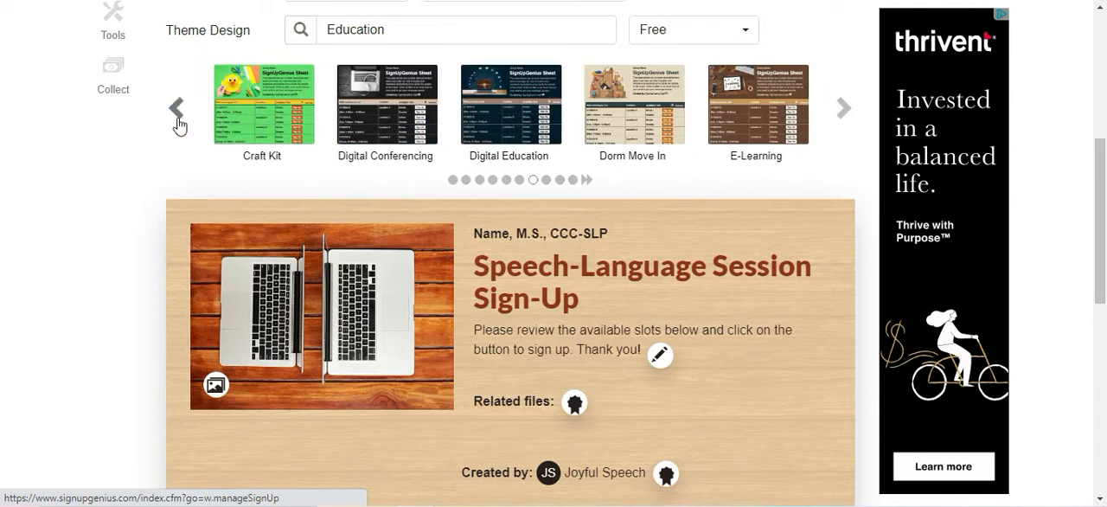
{"action": "left_click", "coordinate": [389, 111]}
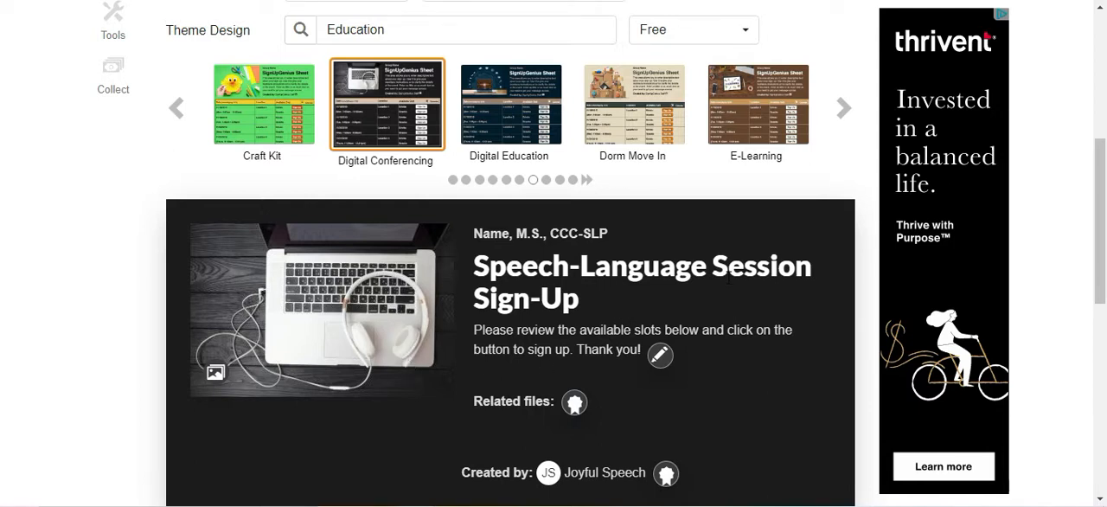
{"action": "scroll", "coordinate": [728, 277], "scroll_direction": "up", "scroll_amount": 3}
{"action": "scroll", "coordinate": [432, 259], "scroll_direction": "down", "scroll_amount": 5}
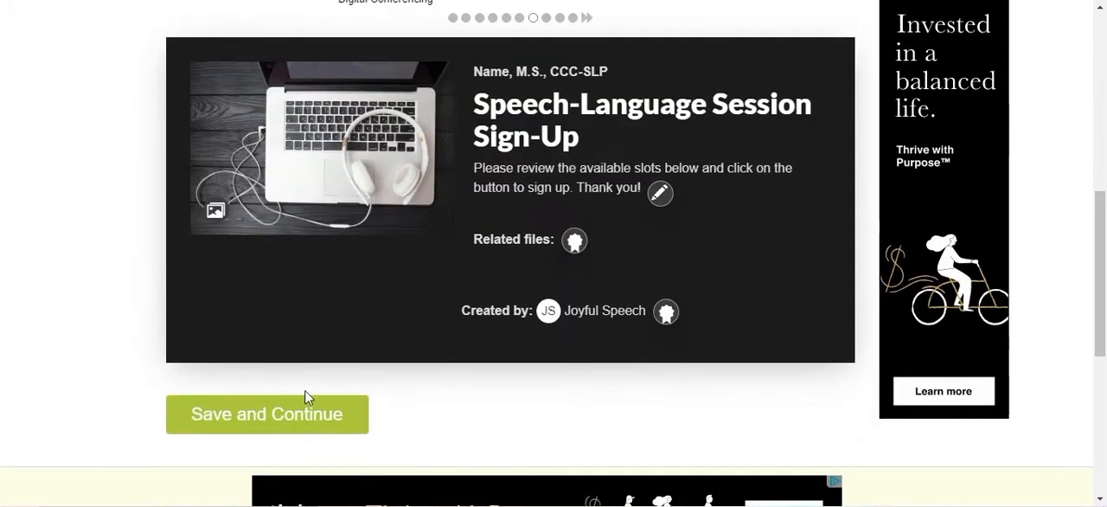
{"action": "left_click", "coordinate": [236, 423]}
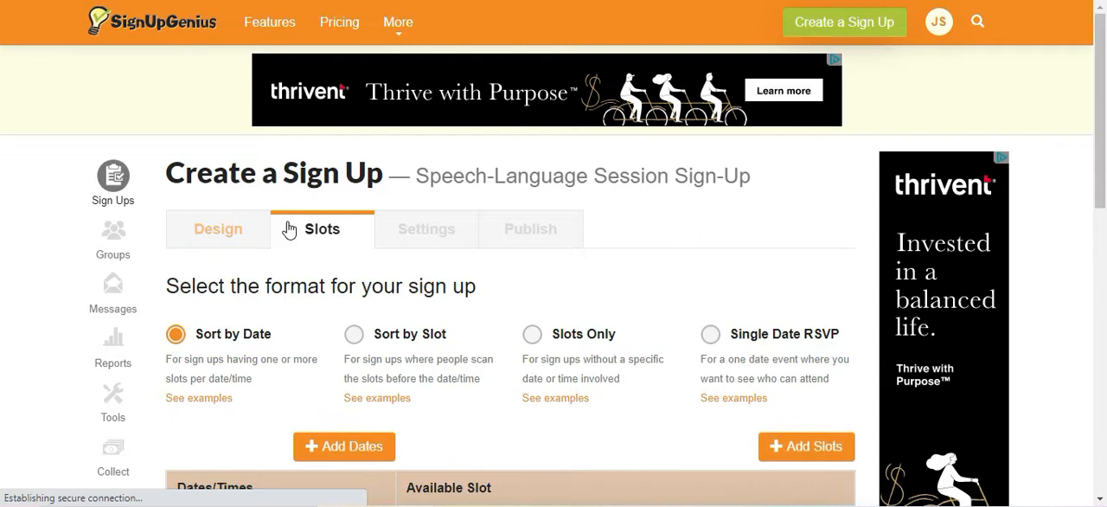
Begin adding dates as time slots and set the first day of the event to 09/08/2020.
{"action": "scroll", "coordinate": [290, 230], "scroll_direction": "down", "scroll_amount": 2}
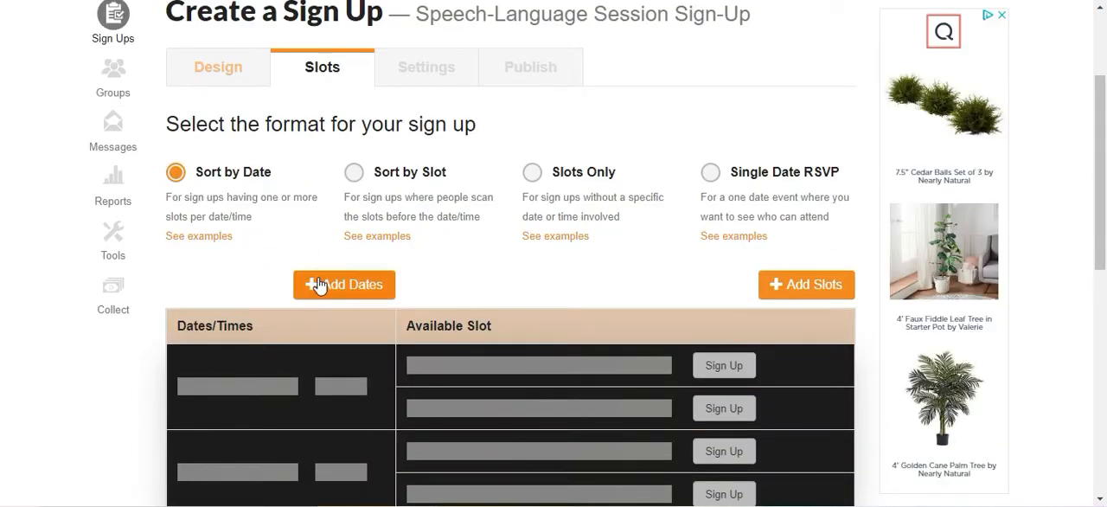
{"action": "left_click", "coordinate": [318, 285]}
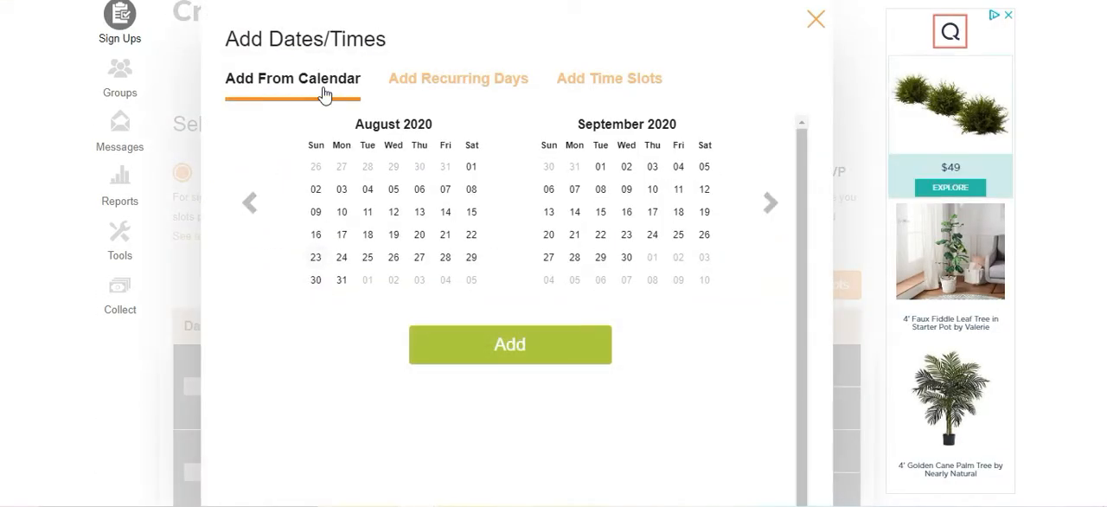
{"action": "left_click", "coordinate": [628, 85]}
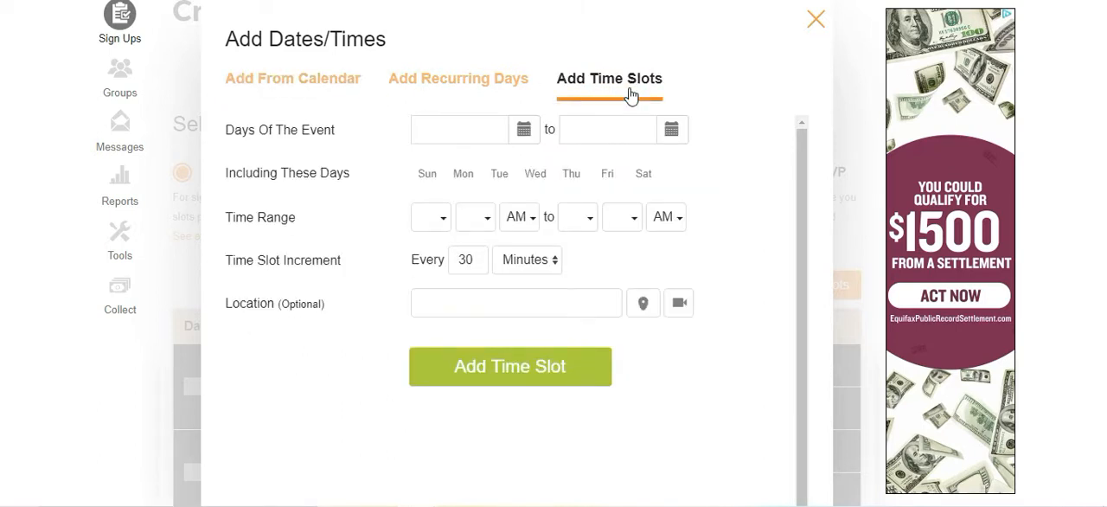
{"action": "left_click", "coordinate": [526, 131]}
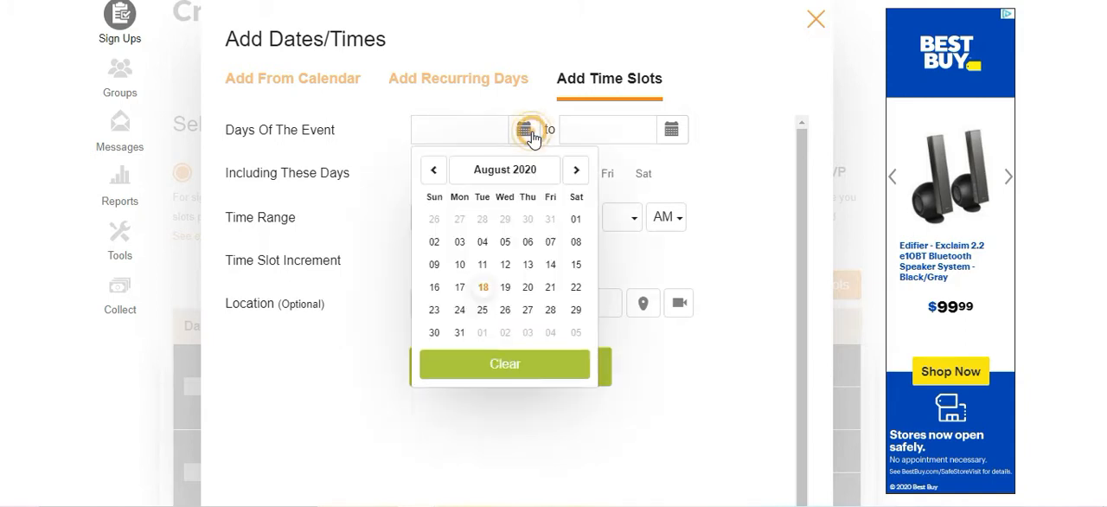
{"action": "left_click", "coordinate": [574, 172]}
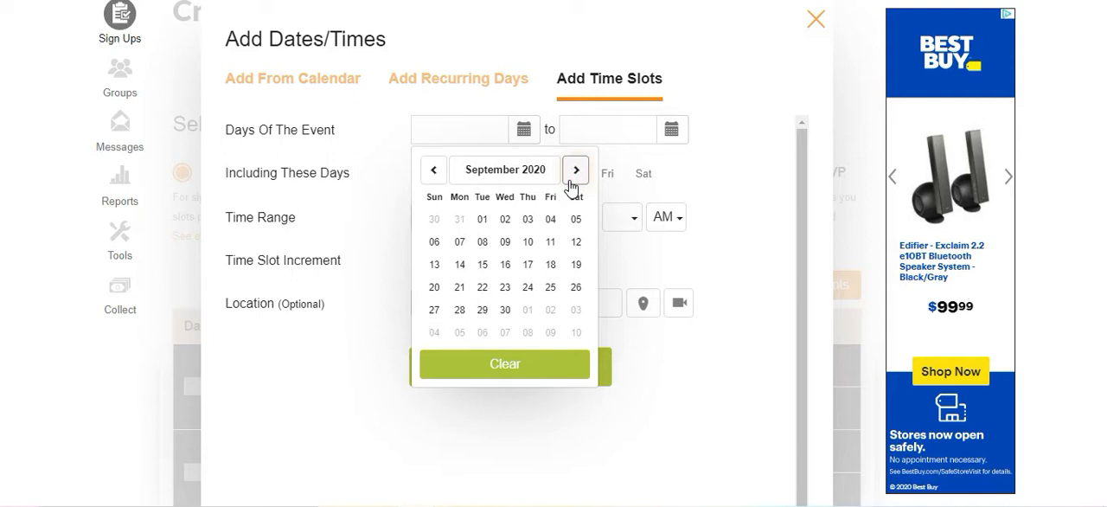
{"action": "left_click", "coordinate": [484, 246]}
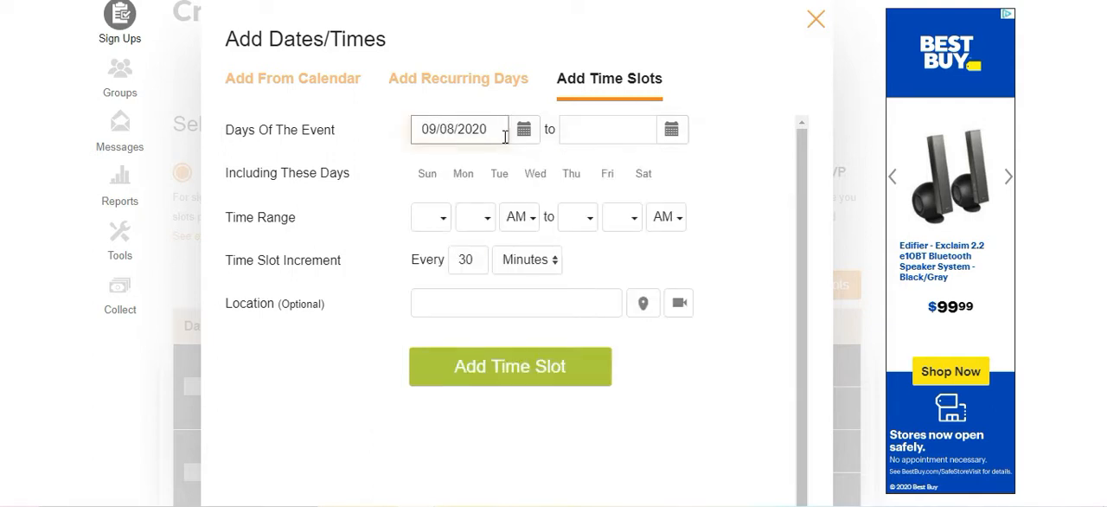
Set the last day of the event to 12/22/2020 and exclude Sunday and Saturday from the included days.
{"action": "left_click", "coordinate": [668, 139]}
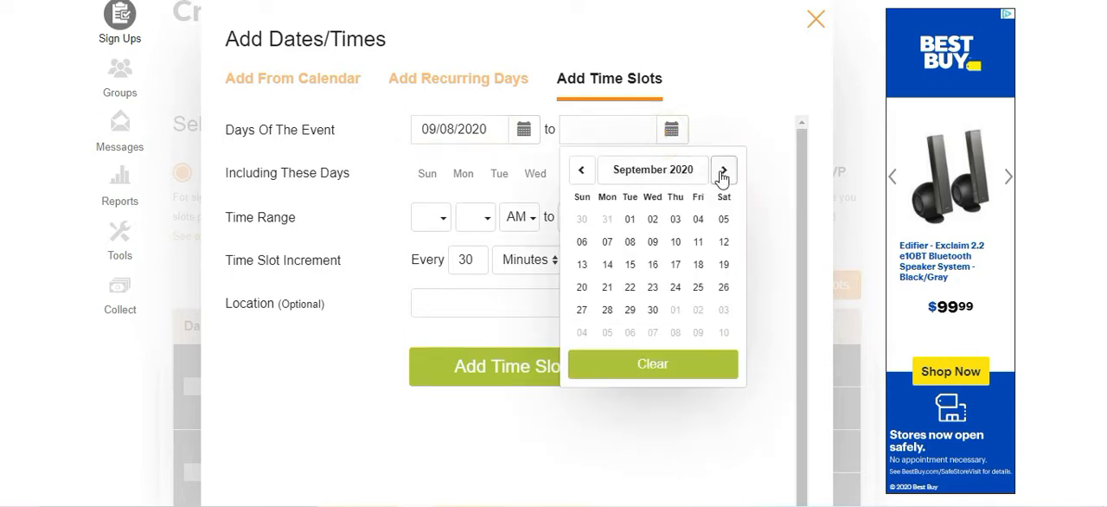
{"action": "left_click", "coordinate": [723, 170]}
{"action": "left_click", "coordinate": [723, 170]}
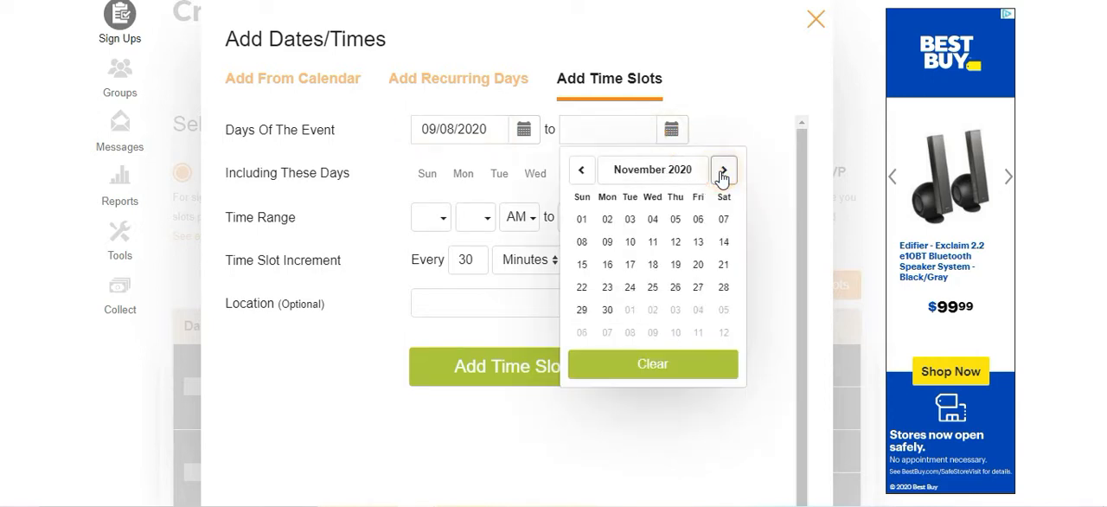
{"action": "left_click", "coordinate": [723, 170]}
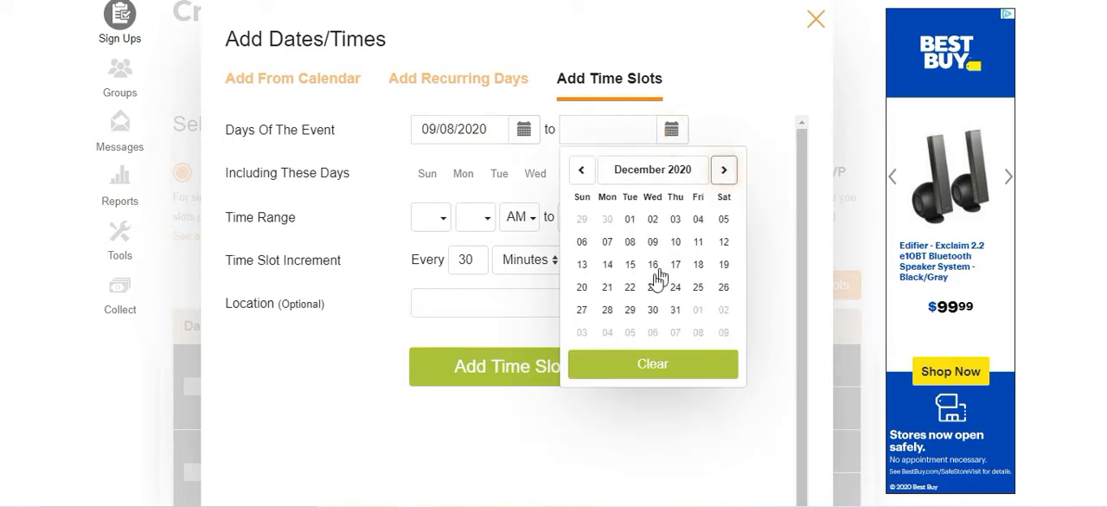
{"action": "left_click", "coordinate": [630, 288]}
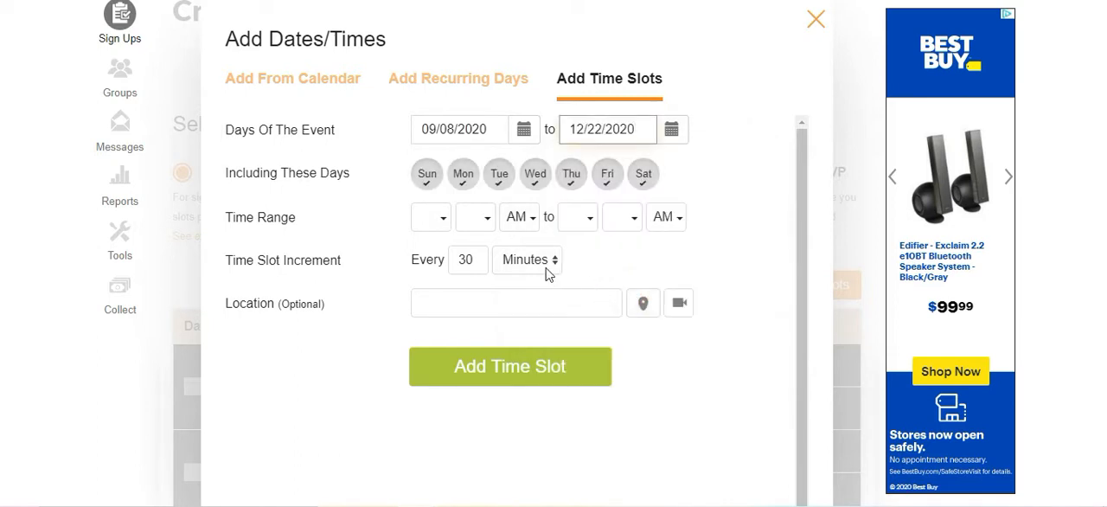
{"action": "left_click", "coordinate": [432, 171]}
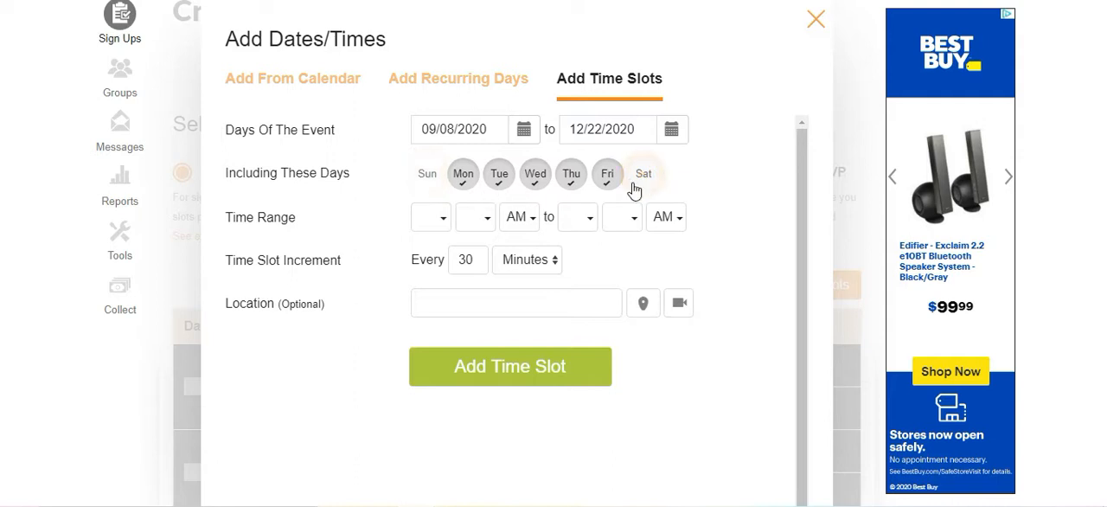
Set the time range for the slots from 09:00 AM to 12:00 PM.
{"action": "left_click", "coordinate": [446, 218]}
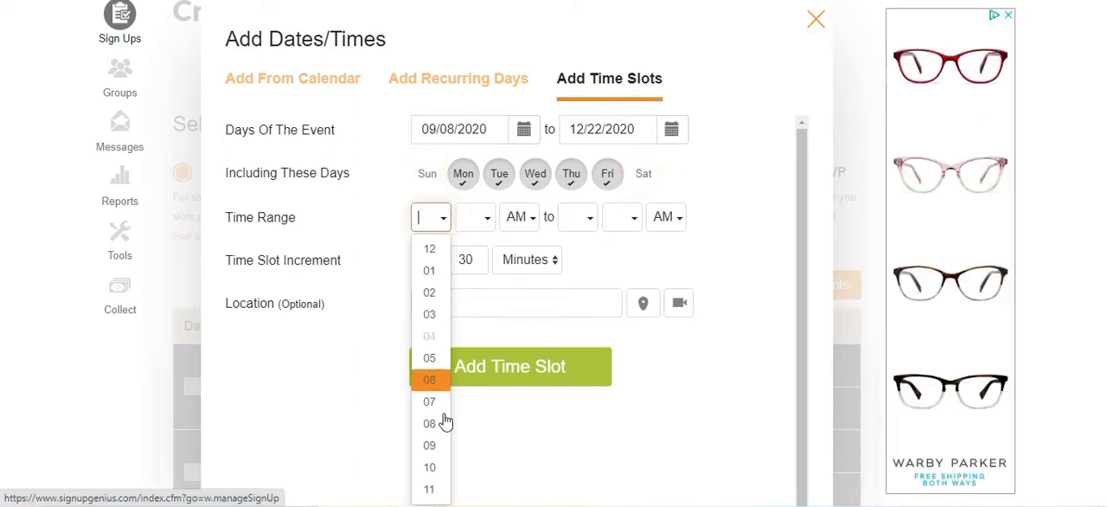
{"action": "left_click", "coordinate": [437, 447]}
{"action": "left_click", "coordinate": [475, 217]}
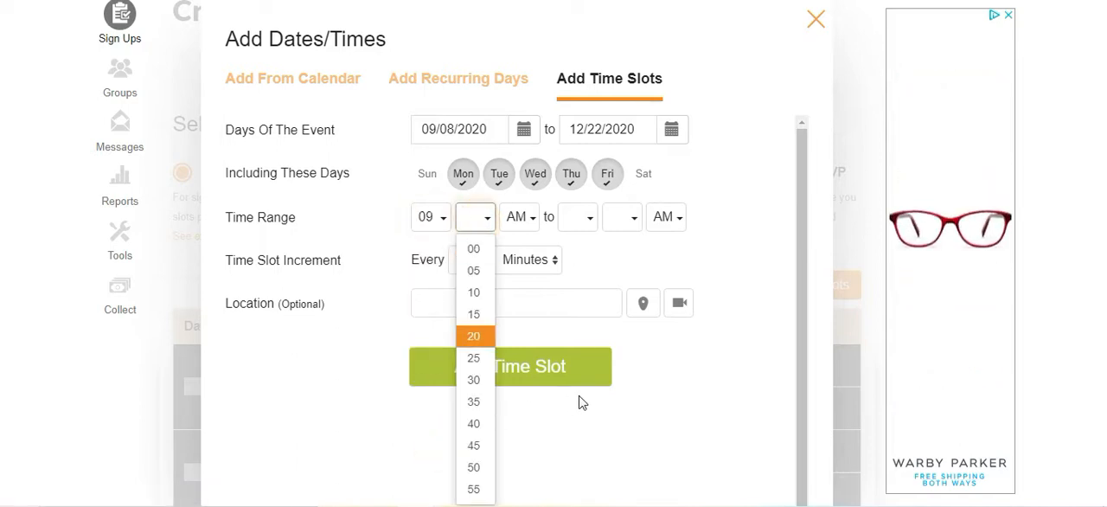
{"action": "left_click", "coordinate": [483, 241]}
{"action": "left_click", "coordinate": [483, 224]}
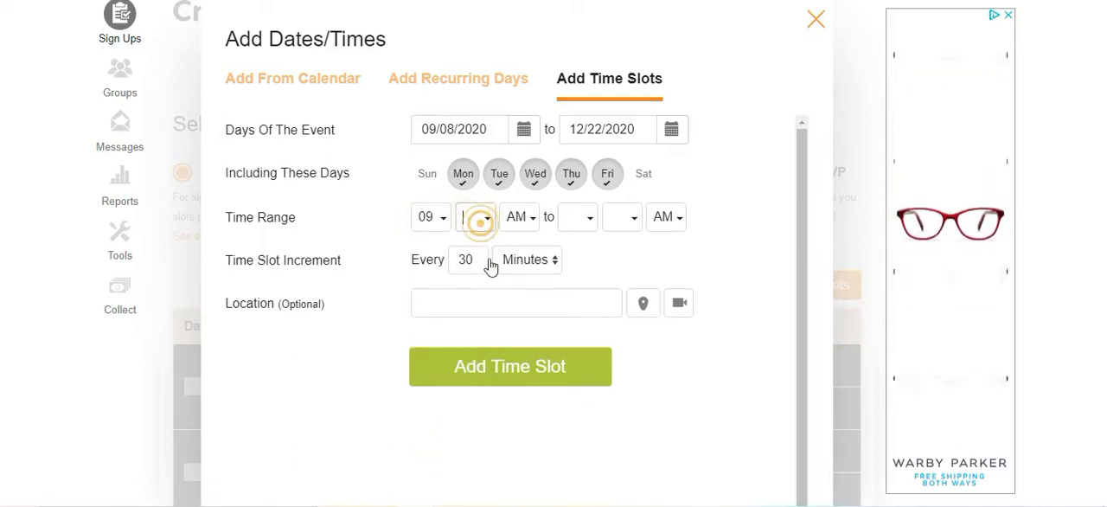
{"action": "left_click", "coordinate": [474, 248]}
{"action": "left_click", "coordinate": [573, 218]}
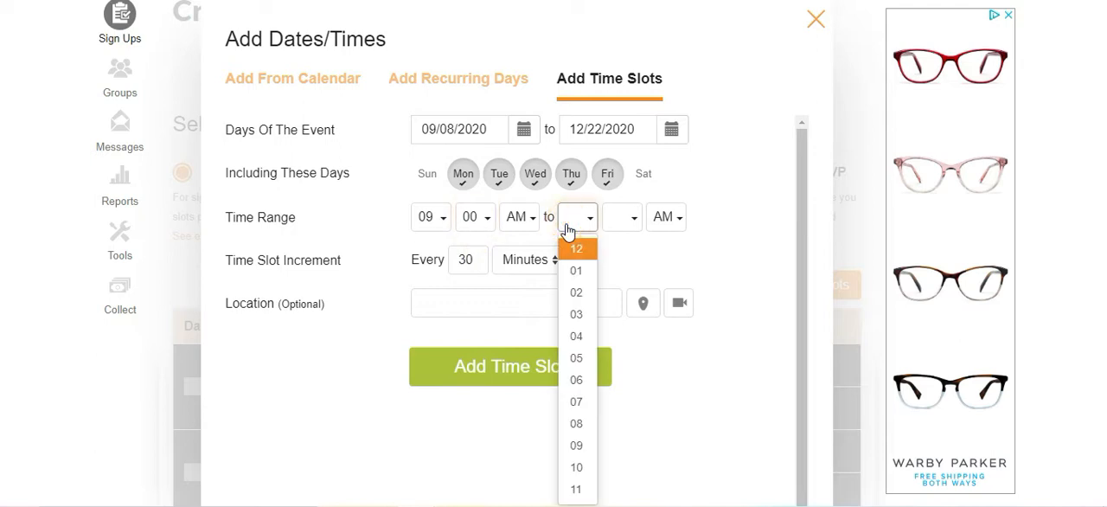
{"action": "left_click", "coordinate": [629, 217]}
{"action": "left_click", "coordinate": [624, 249]}
{"action": "left_click", "coordinate": [676, 218]}
{"action": "left_click", "coordinate": [666, 253]}
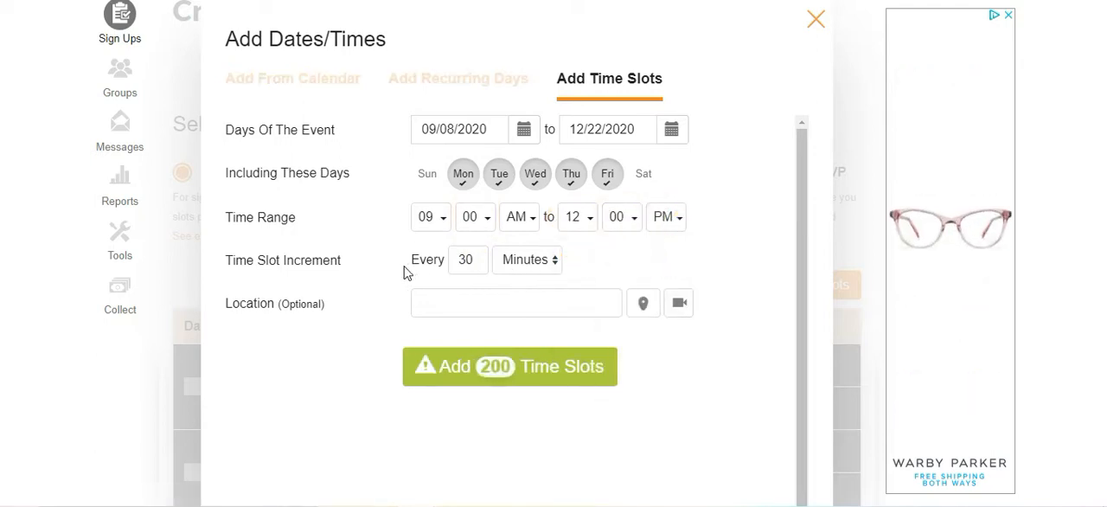
Try a time slot increment of 20 minutes, then restore it to 30 minutes.
{"action": "left_click_drag", "start_coordinate": [412, 261], "coordinate": [583, 262]}
{"action": "left_click", "coordinate": [584, 261]}
{"action": "double_click", "coordinate": [473, 259]}
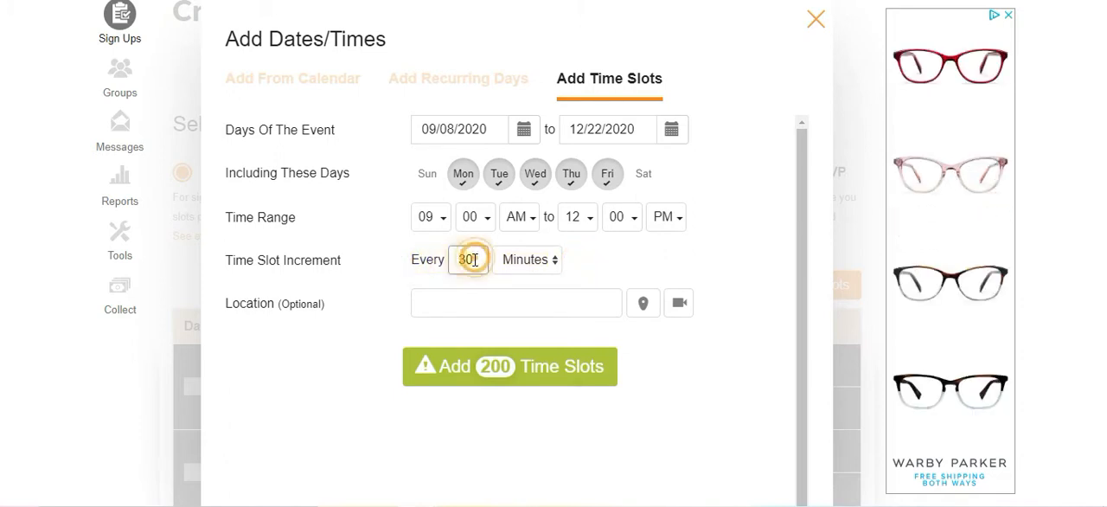
{"action": "type", "text": "20"}
{"action": "left_click_drag", "start_coordinate": [488, 261], "coordinate": [396, 264]}
{"action": "type", "text": "30"}
{"action": "left_click", "coordinate": [569, 259]}
{"action": "left_click", "coordinate": [551, 303]}
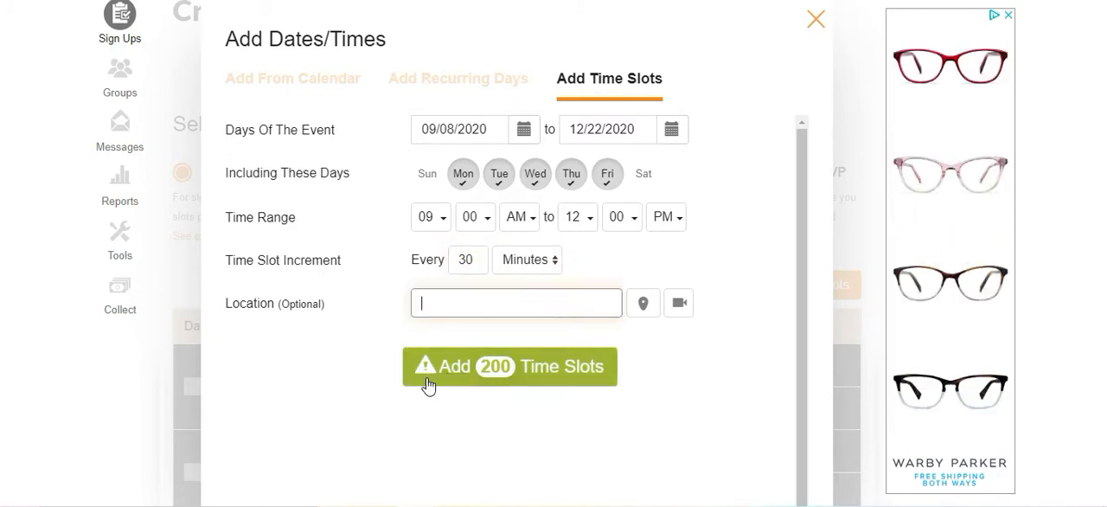
Exclude Wednesday, Thursday and Friday from the event days and enter "Zoom link:" as the location.
{"action": "left_click", "coordinate": [531, 184]}
{"action": "left_click", "coordinate": [567, 184]}
{"action": "left_click", "coordinate": [606, 183]}
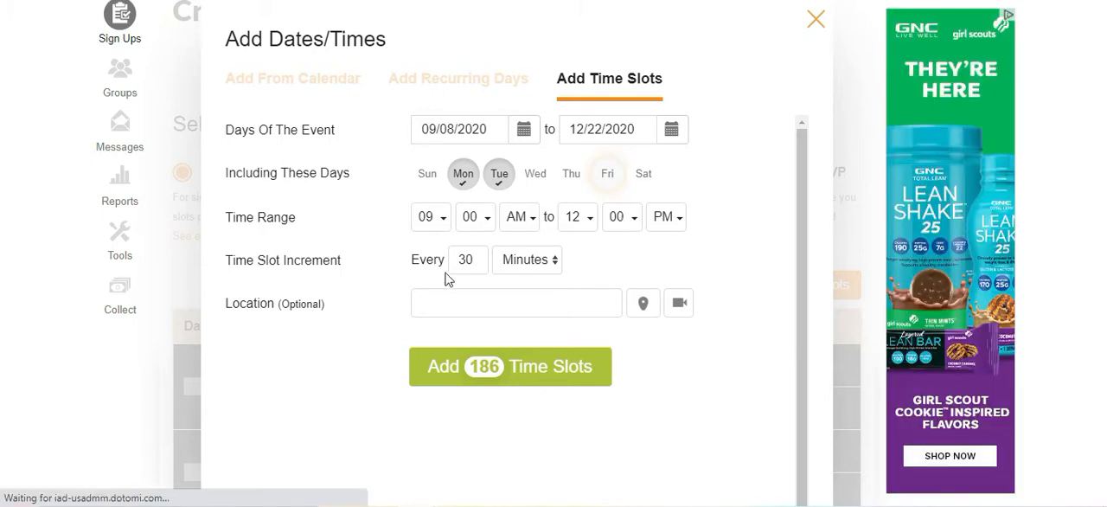
{"action": "left_click", "coordinate": [652, 260]}
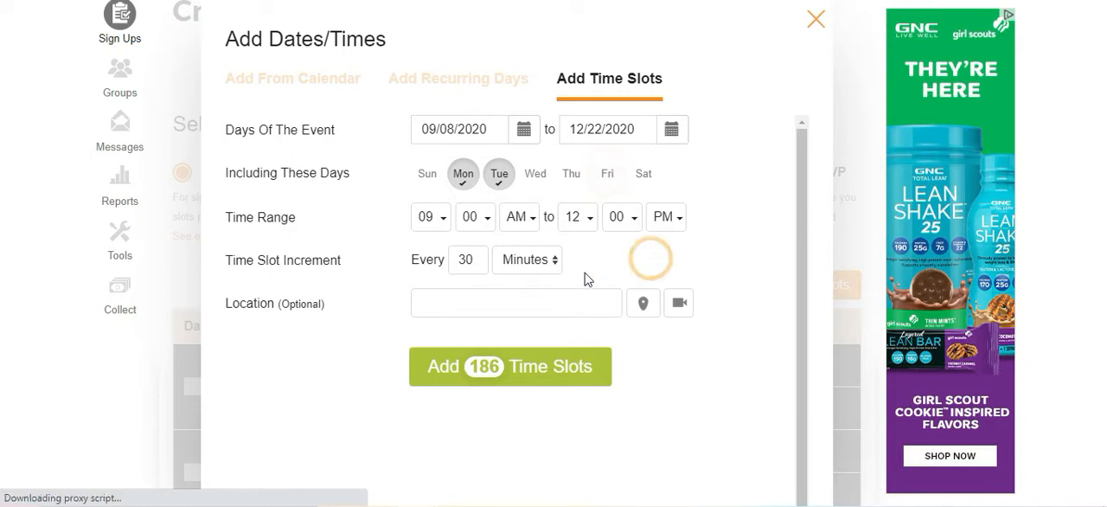
{"action": "left_click", "coordinate": [540, 297]}
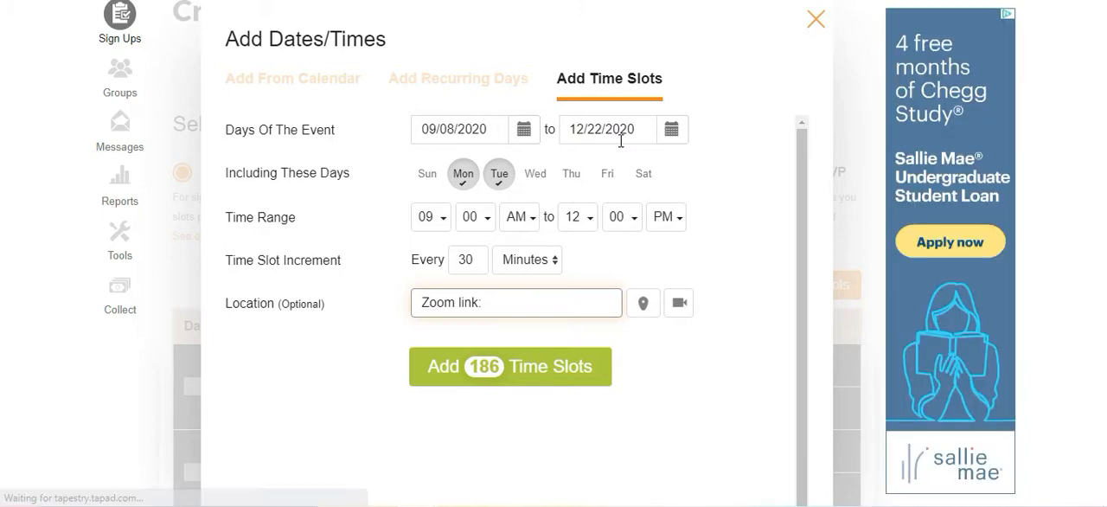
Exclude Tuesday from the included days and change the first day of the event to 09/14/2020.
{"action": "left_click", "coordinate": [671, 129]}
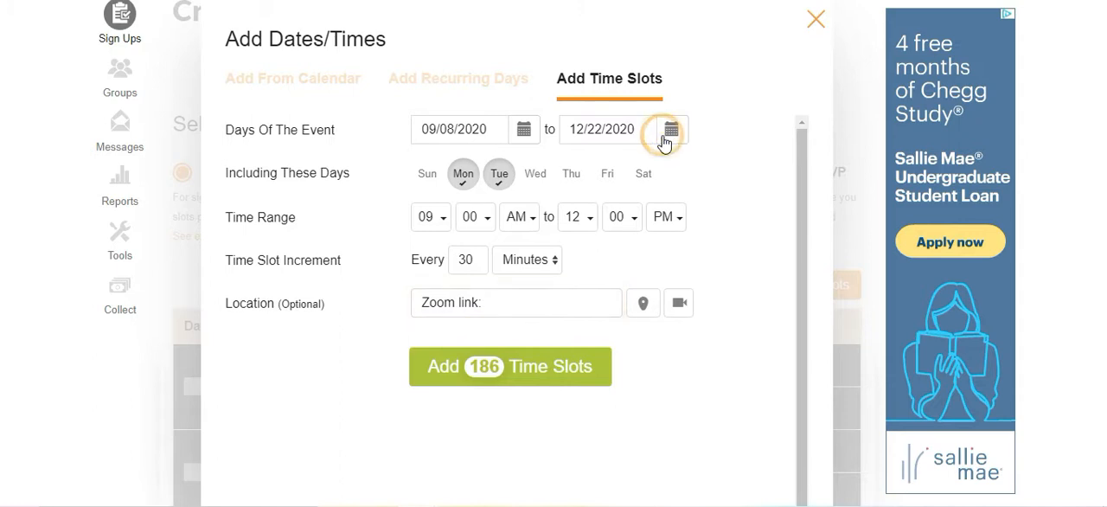
{"action": "left_click", "coordinate": [510, 182]}
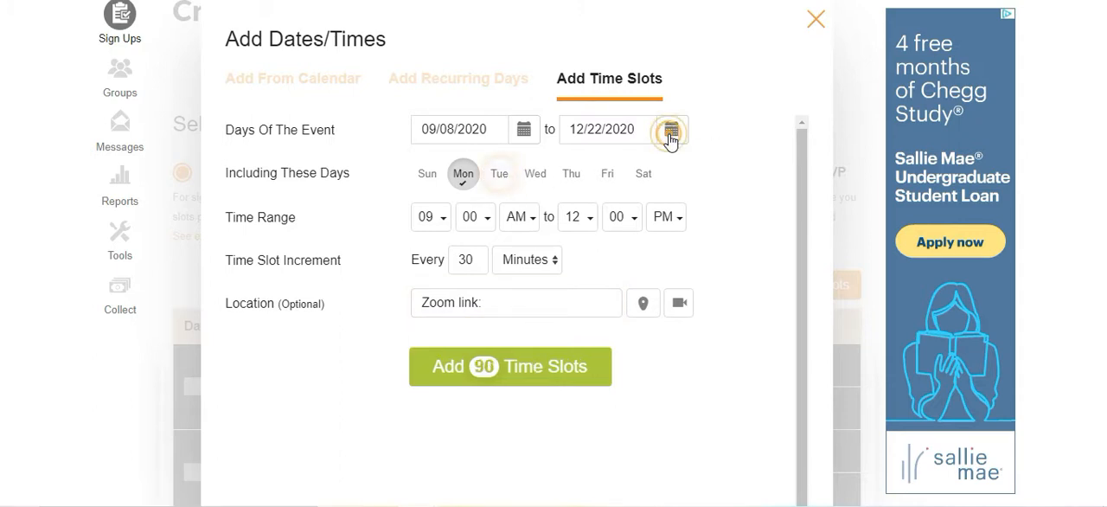
{"action": "left_click", "coordinate": [671, 129]}
{"action": "left_click", "coordinate": [577, 173]}
{"action": "left_click", "coordinate": [579, 172]}
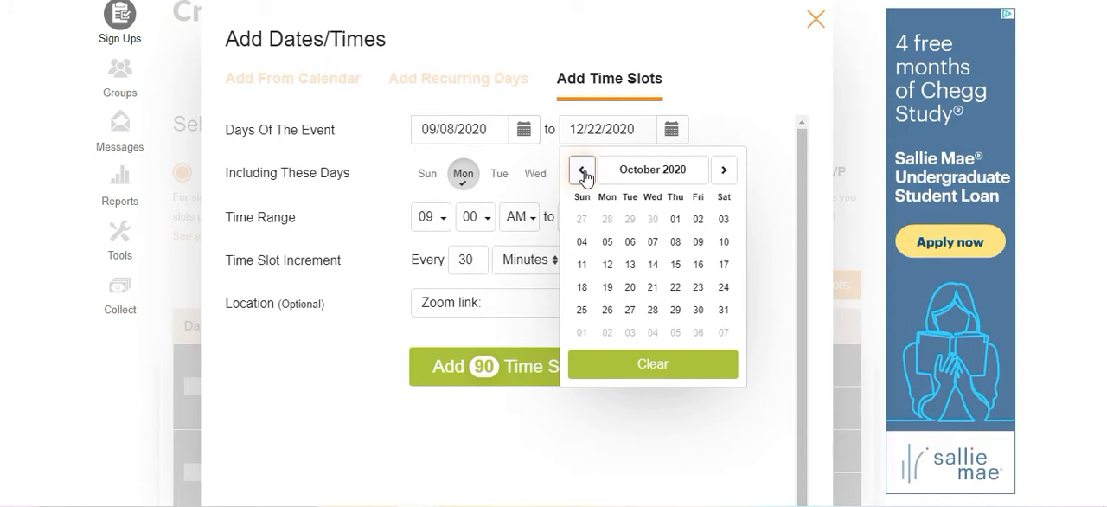
{"action": "left_click", "coordinate": [583, 173]}
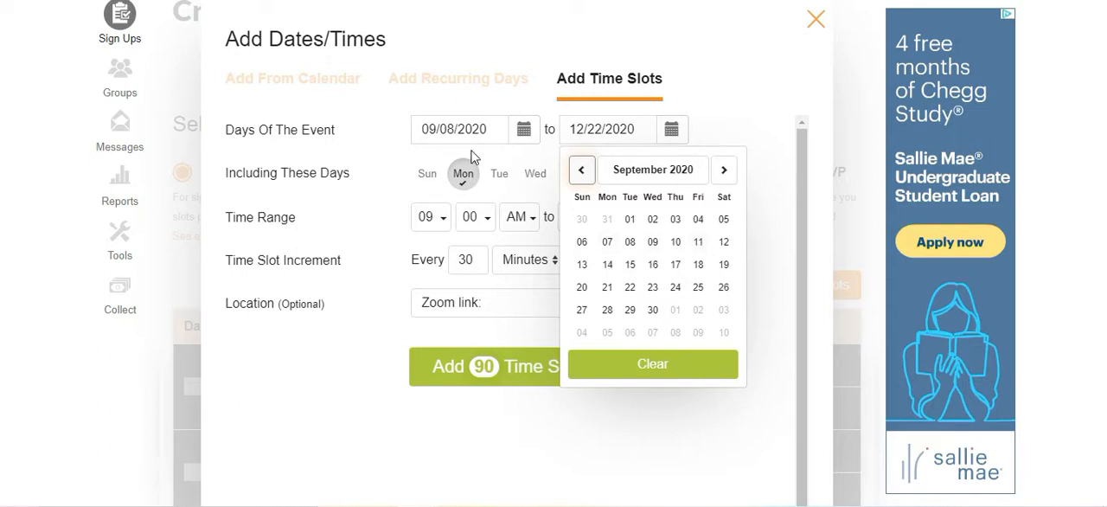
{"action": "left_click", "coordinate": [523, 129]}
{"action": "left_click", "coordinate": [463, 265]}
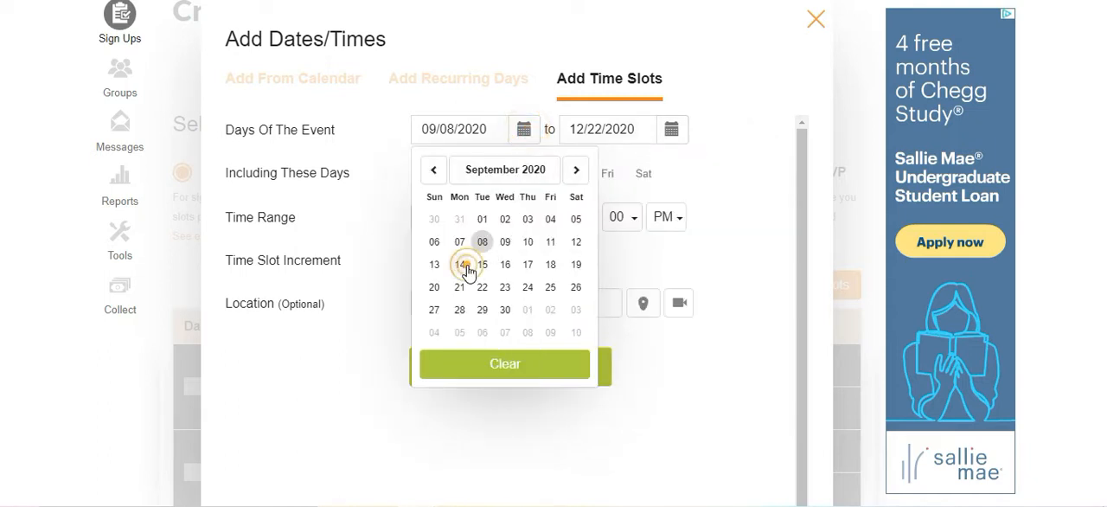
Change the last day of the event to 09/18/2020.
{"action": "left_click", "coordinate": [682, 127]}
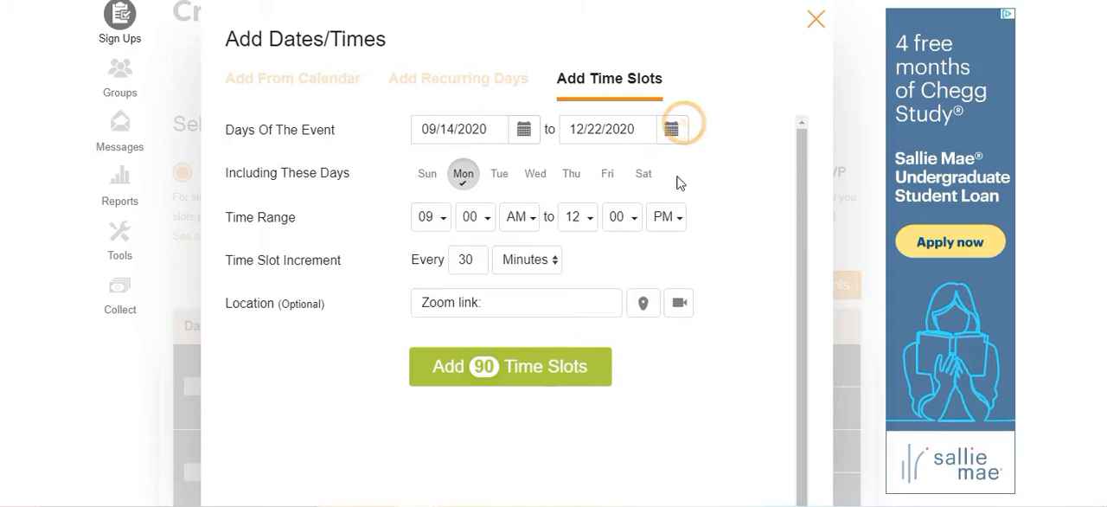
{"action": "left_click", "coordinate": [671, 128]}
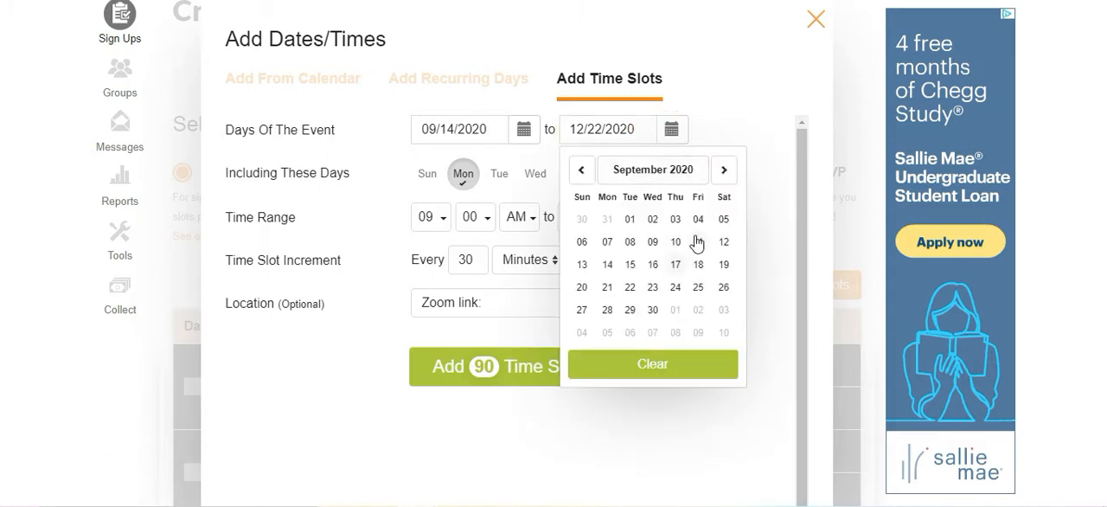
{"action": "left_click", "coordinate": [698, 242]}
{"action": "left_click", "coordinate": [672, 128]}
{"action": "left_click", "coordinate": [694, 249]}
{"action": "left_click", "coordinate": [671, 142]}
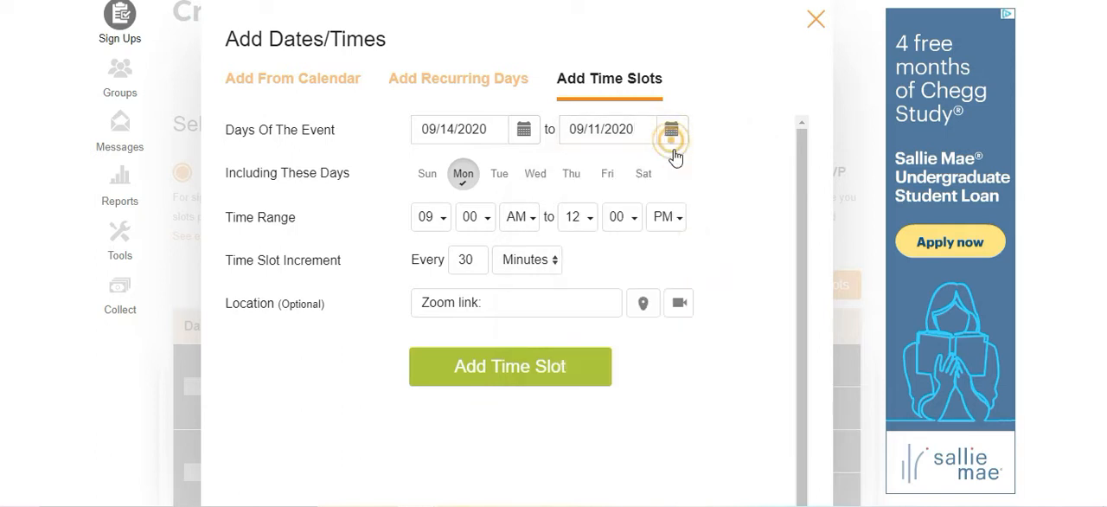
{"action": "left_click", "coordinate": [672, 129]}
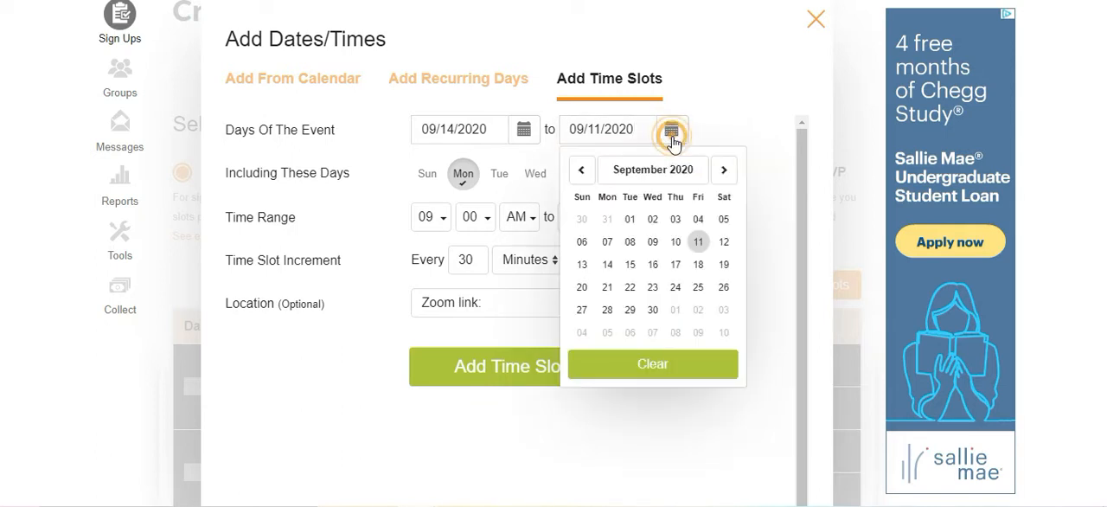
{"action": "left_click", "coordinate": [699, 265]}
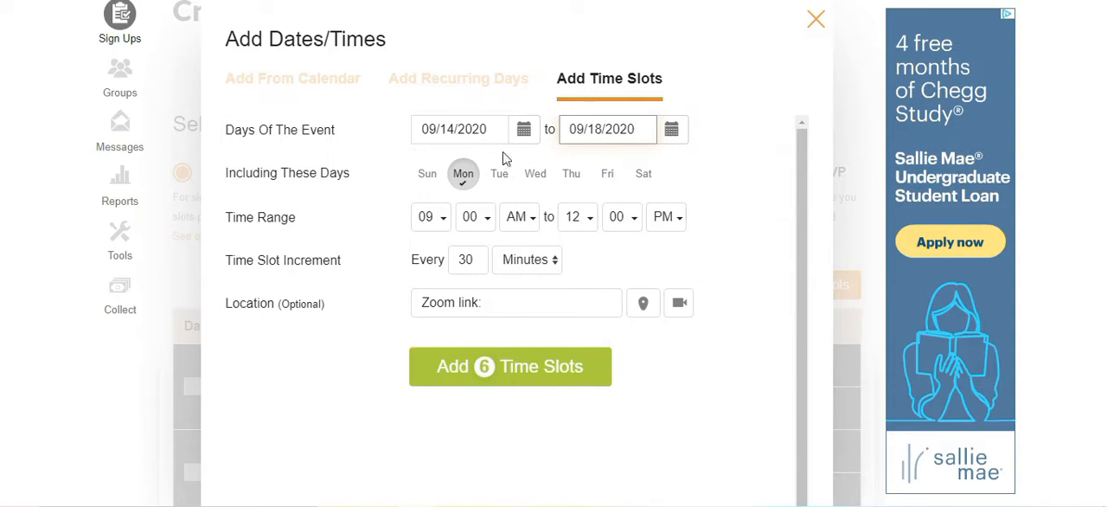
Recheck the start and end dates and add the Monday morning time slots to the sign-up.
{"action": "left_click", "coordinate": [524, 131]}
{"action": "left_click", "coordinate": [525, 133]}
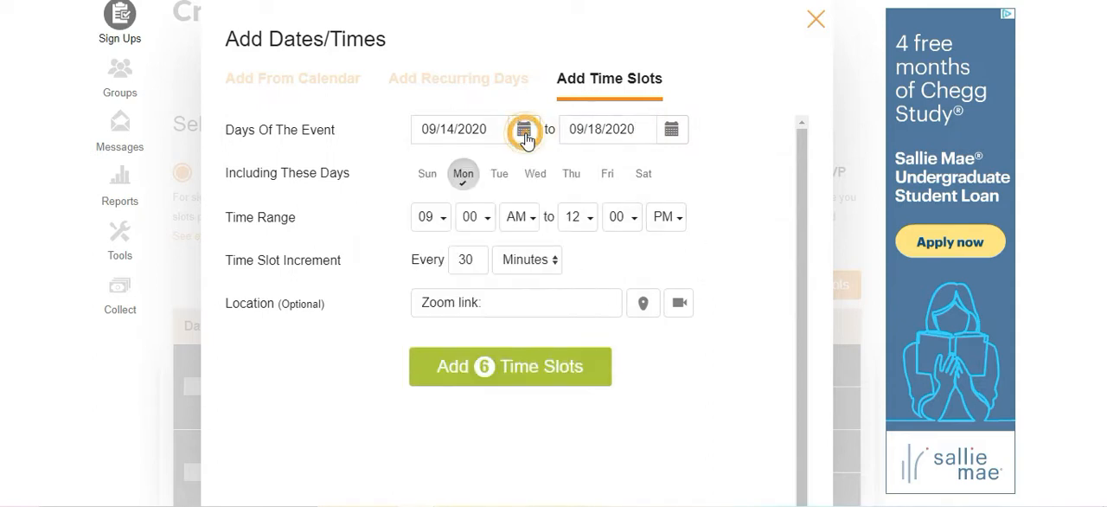
{"action": "left_click", "coordinate": [683, 135]}
{"action": "left_click", "coordinate": [674, 138]}
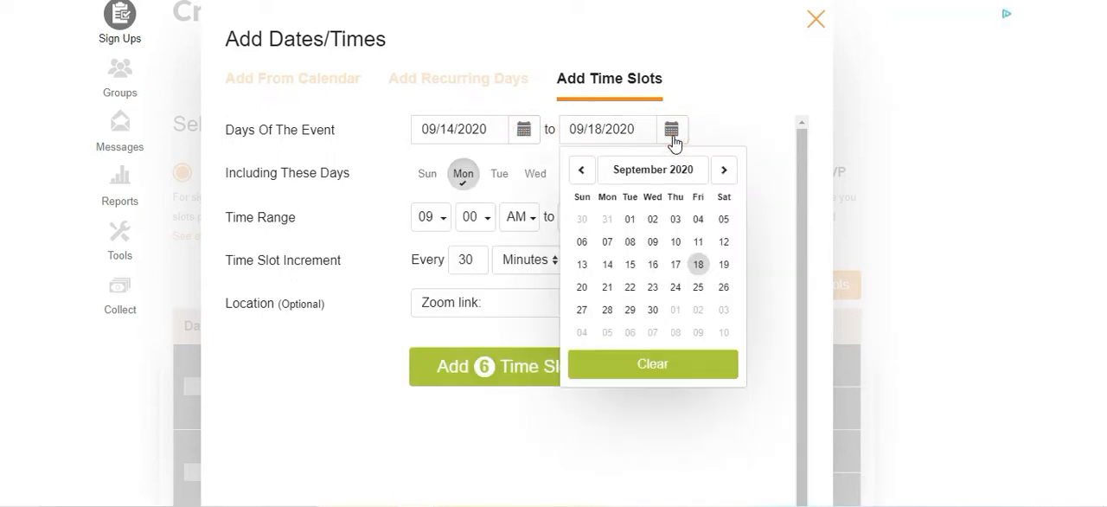
{"action": "left_click", "coordinate": [674, 138]}
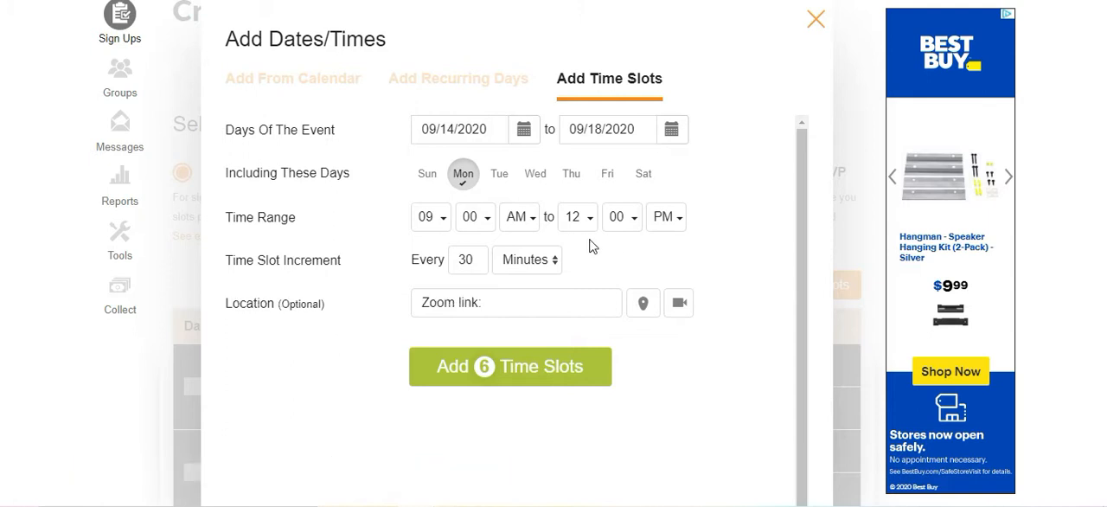
{"action": "left_click", "coordinate": [546, 385]}
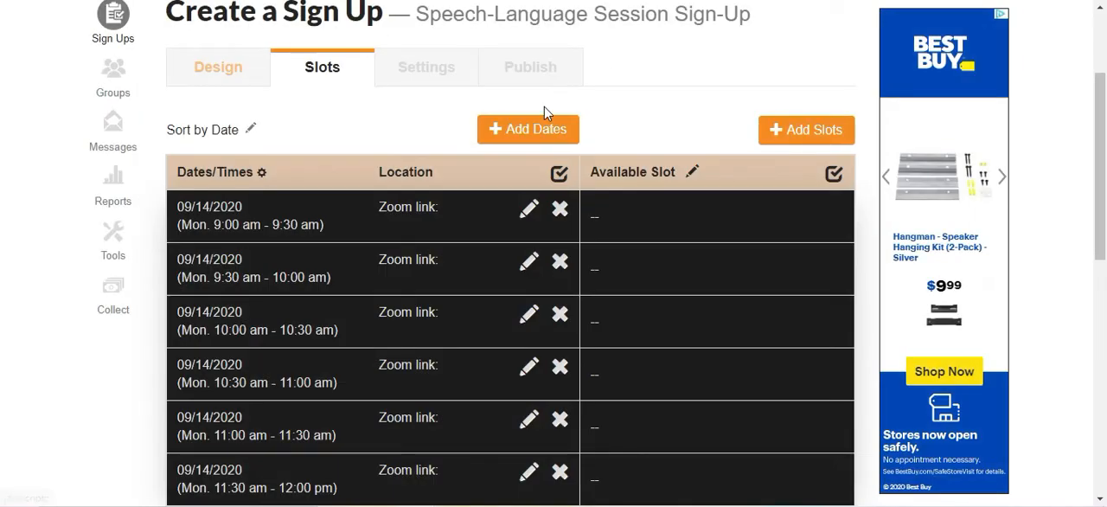
Begin adding another set of time slots with event days from 09/14/2020 to 09/18/2020.
{"action": "left_click", "coordinate": [541, 130]}
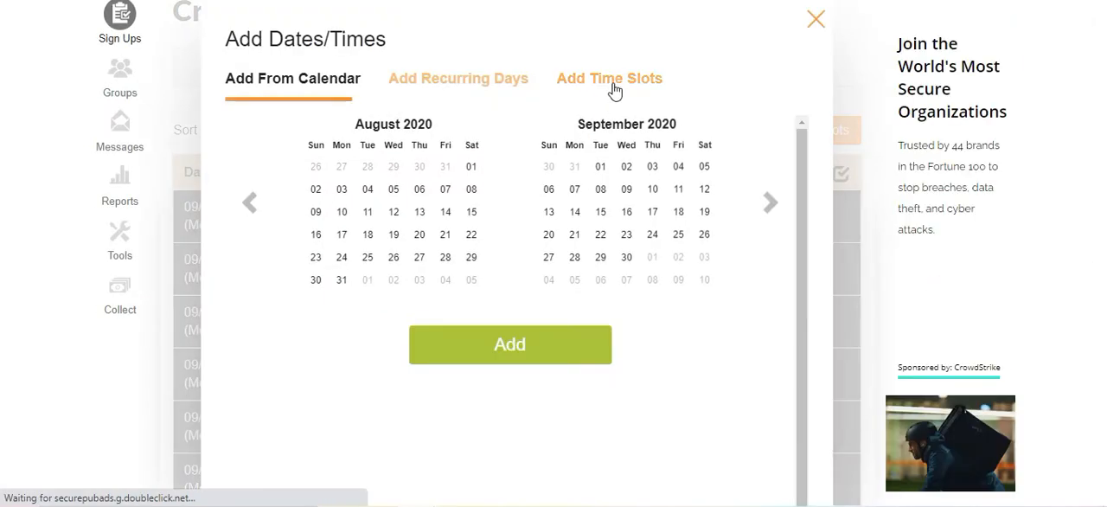
{"action": "left_click", "coordinate": [614, 91]}
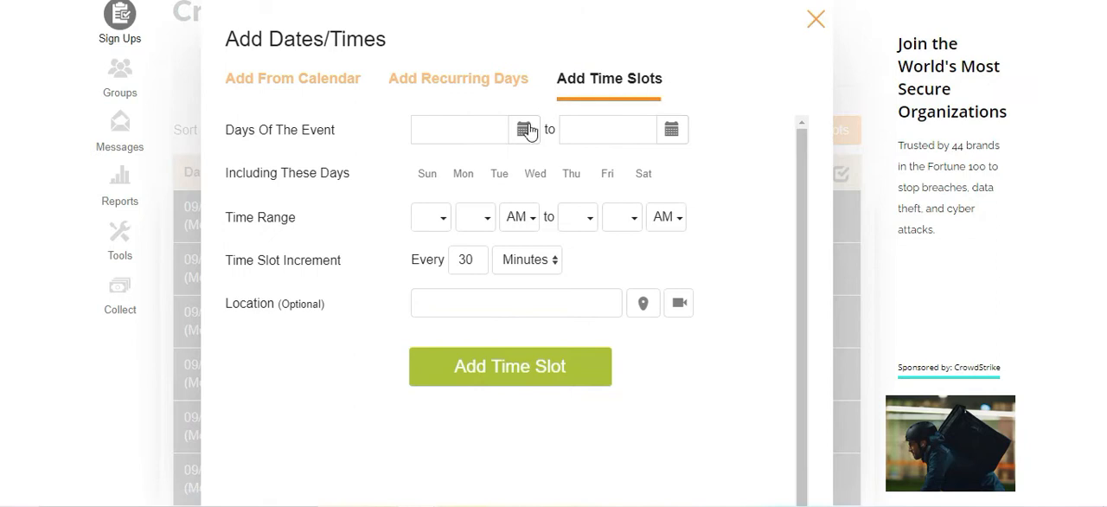
{"action": "left_click", "coordinate": [525, 130]}
{"action": "left_click", "coordinate": [576, 169]}
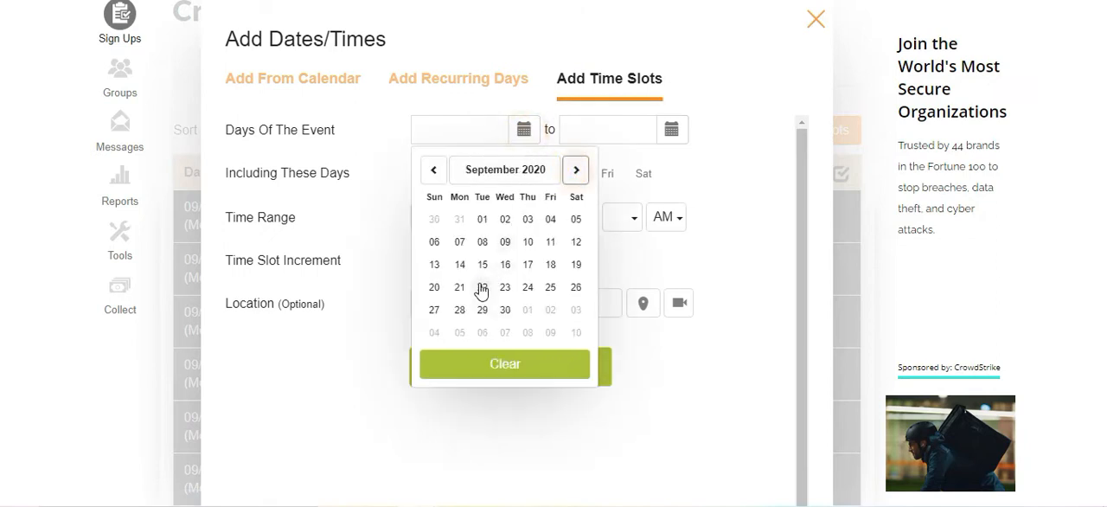
{"action": "left_click", "coordinate": [459, 265]}
{"action": "left_click", "coordinate": [672, 129]}
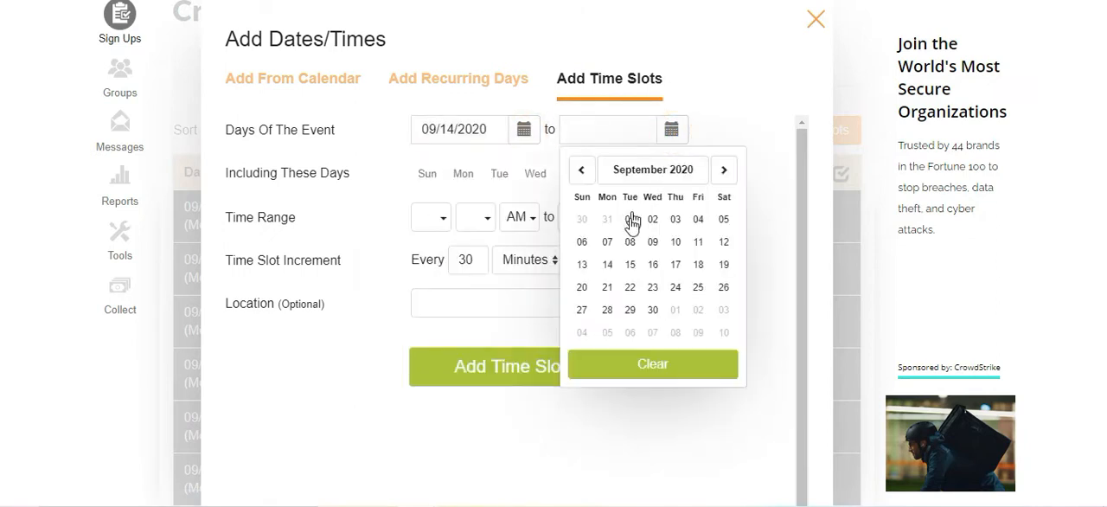
{"action": "left_click", "coordinate": [699, 265]}
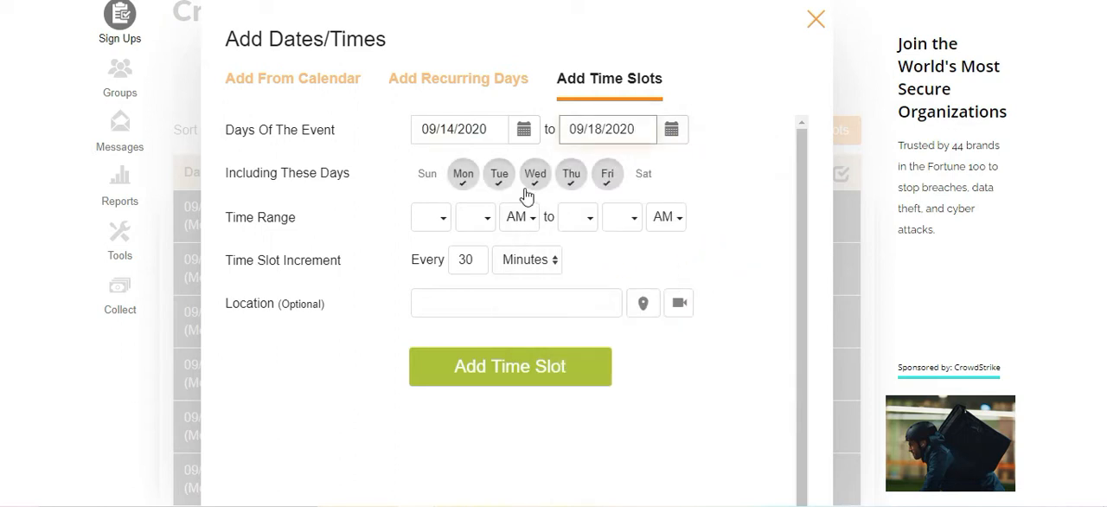
Set the start of the time range to 12:30 PM.
{"action": "left_click", "coordinate": [447, 218]}
{"action": "left_click", "coordinate": [420, 248]}
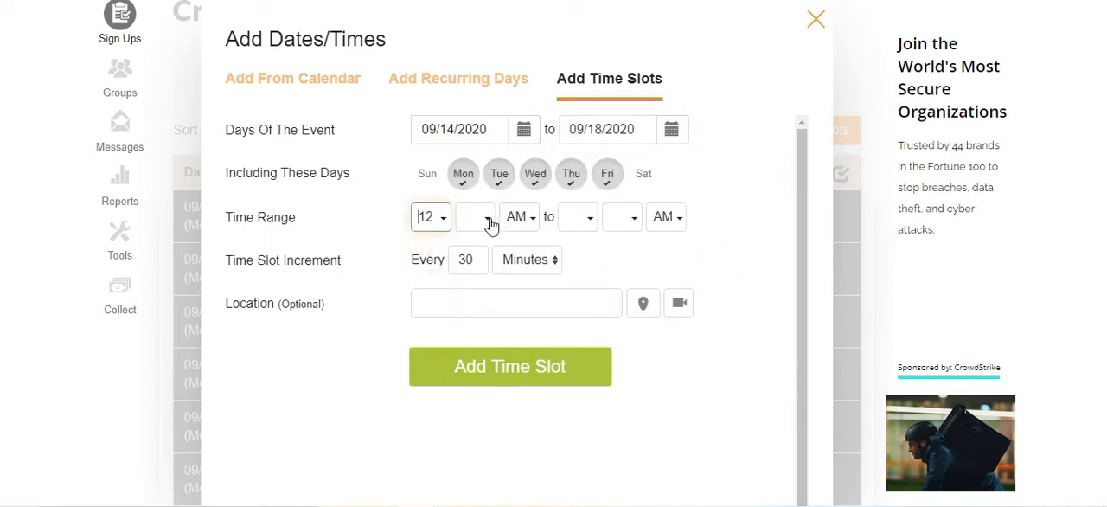
{"action": "left_click", "coordinate": [490, 225]}
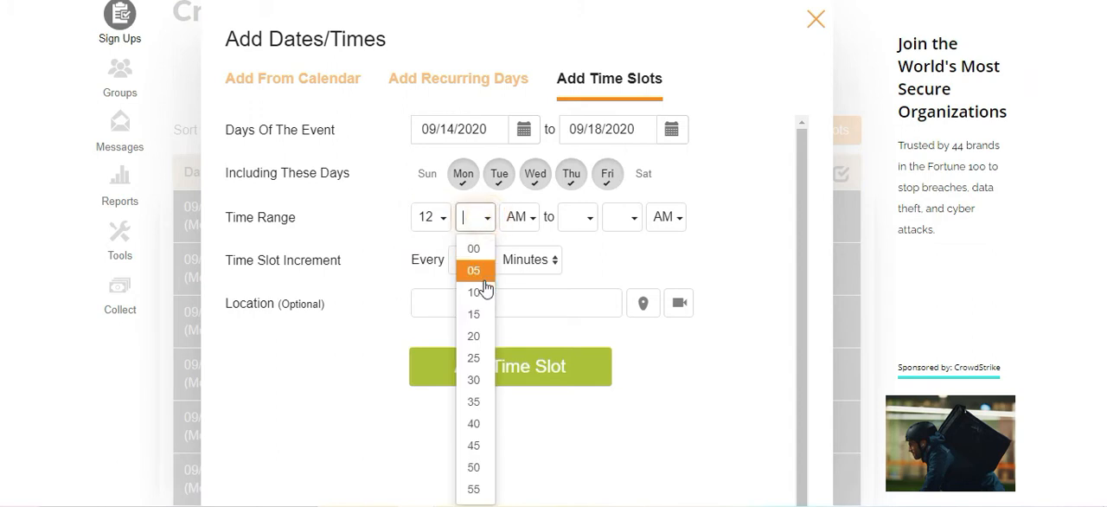
{"action": "left_click", "coordinate": [474, 383]}
{"action": "left_click", "coordinate": [521, 222]}
{"action": "left_click", "coordinate": [525, 250]}
Set the end of the time range to 04:00 PM.
{"action": "left_click", "coordinate": [585, 227]}
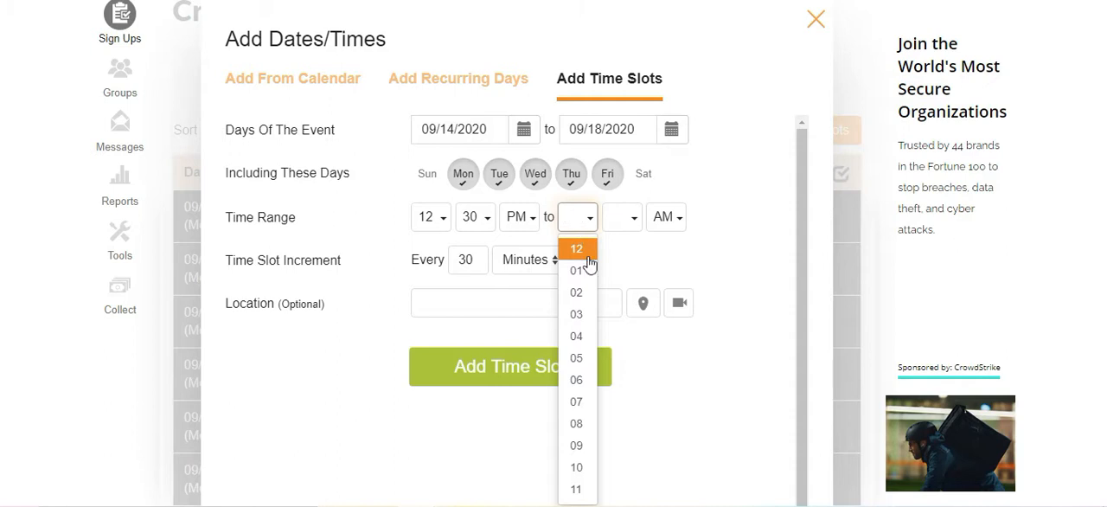
{"action": "left_click", "coordinate": [578, 336]}
{"action": "left_click", "coordinate": [651, 218]}
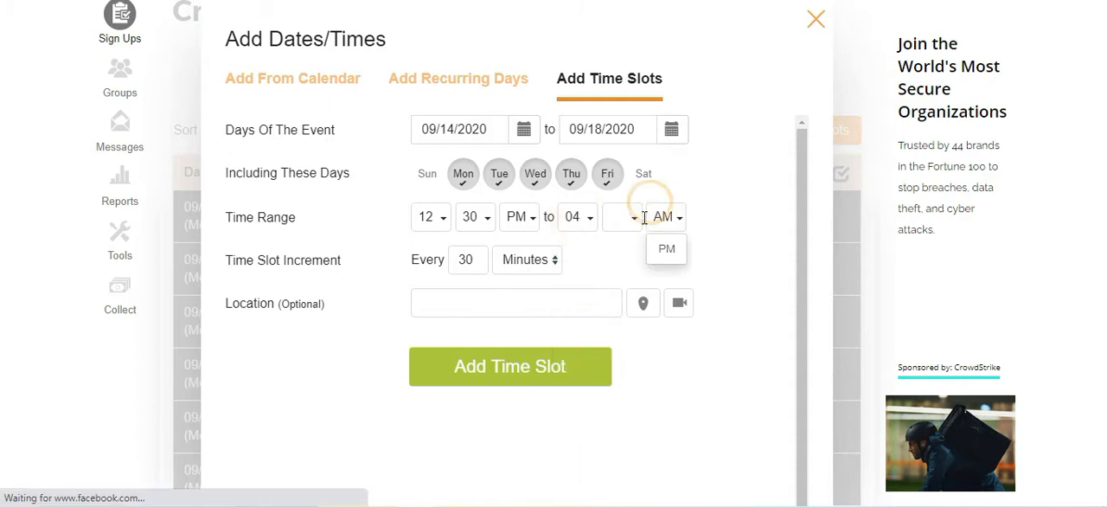
{"action": "left_click", "coordinate": [650, 246]}
{"action": "left_click", "coordinate": [636, 221]}
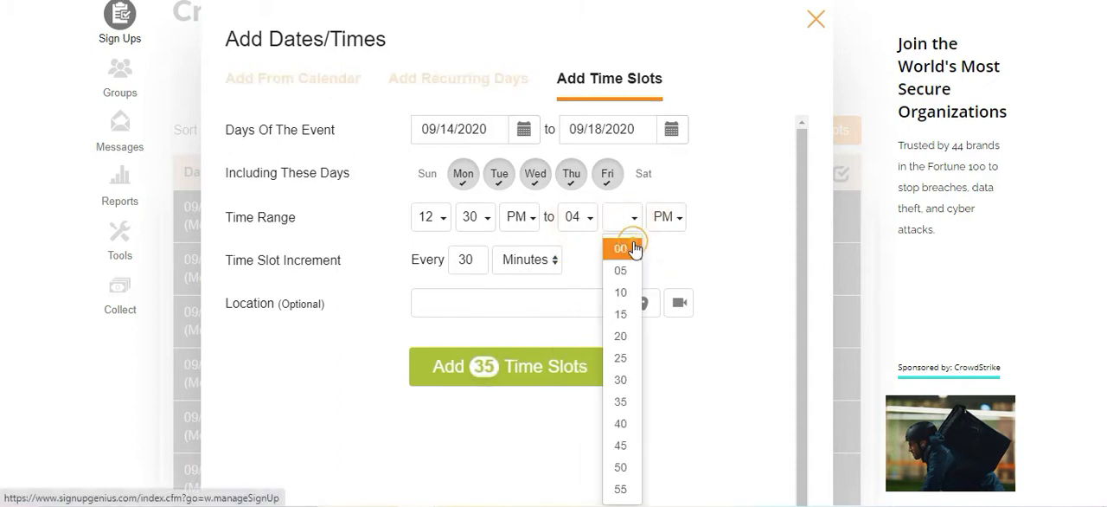
{"action": "left_click", "coordinate": [634, 248]}
Enter "Zoom link:" as the location and add the afternoon time slots to the sign-up.
{"action": "left_click", "coordinate": [480, 303]}
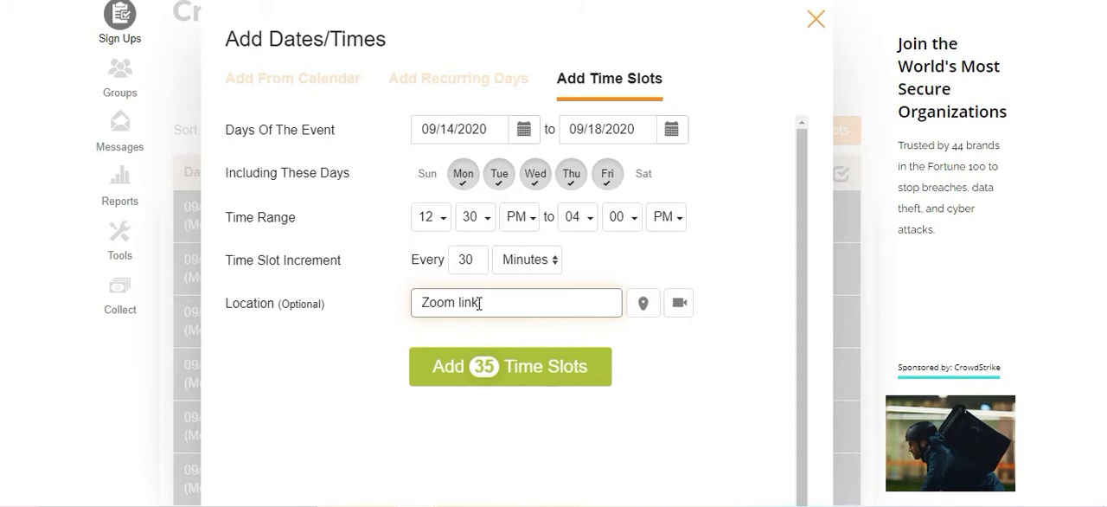
{"action": "type", "text": "Zoom link:"}
{"action": "left_click", "coordinate": [527, 367]}
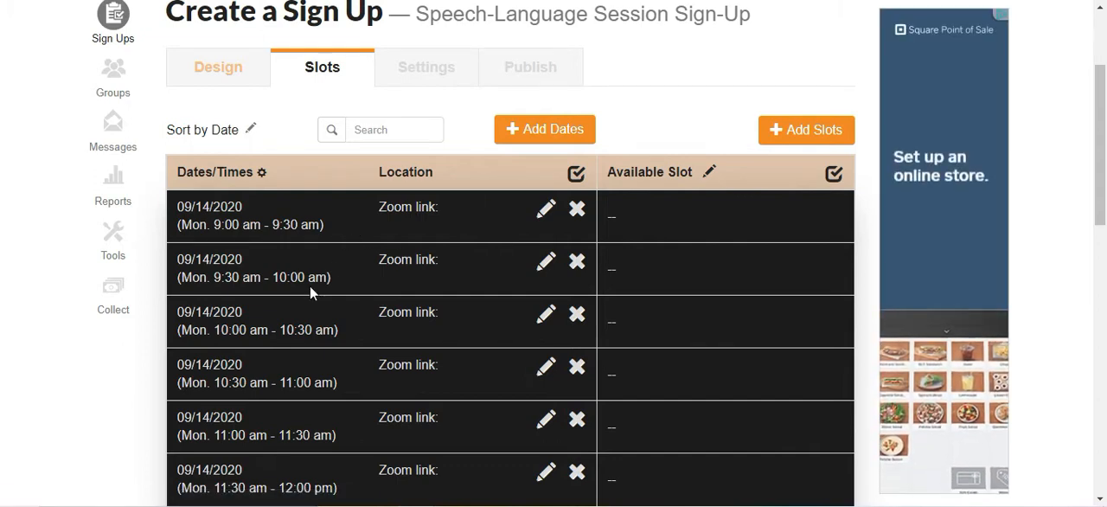
Review the listed dates, half-hour times and location entries of the added time slots.
{"action": "scroll", "coordinate": [311, 293], "scroll_direction": "down", "scroll_amount": 3}
{"action": "scroll", "coordinate": [310, 291], "scroll_direction": "up", "scroll_amount": 4}
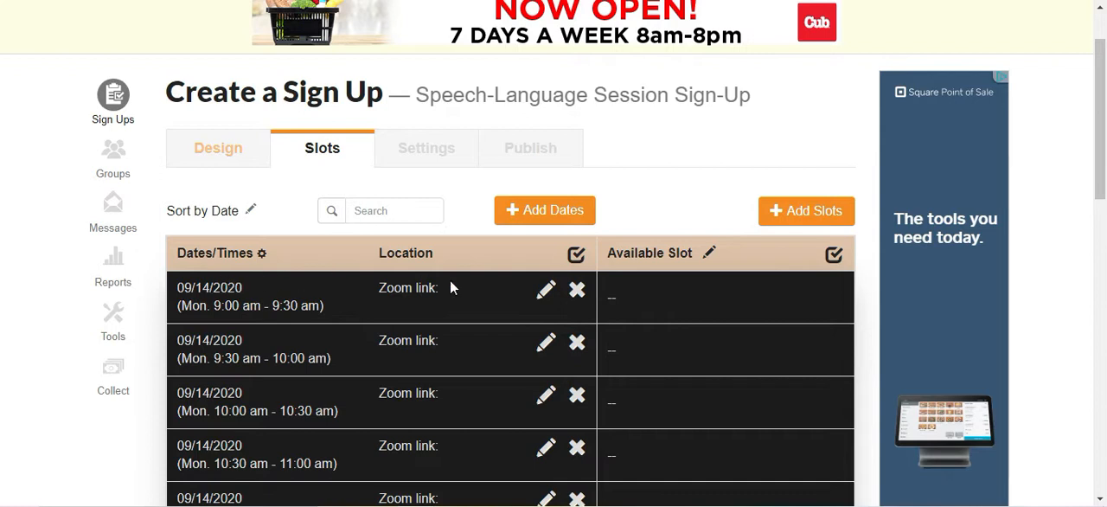
{"action": "scroll", "coordinate": [450, 280], "scroll_direction": "down", "scroll_amount": 2}
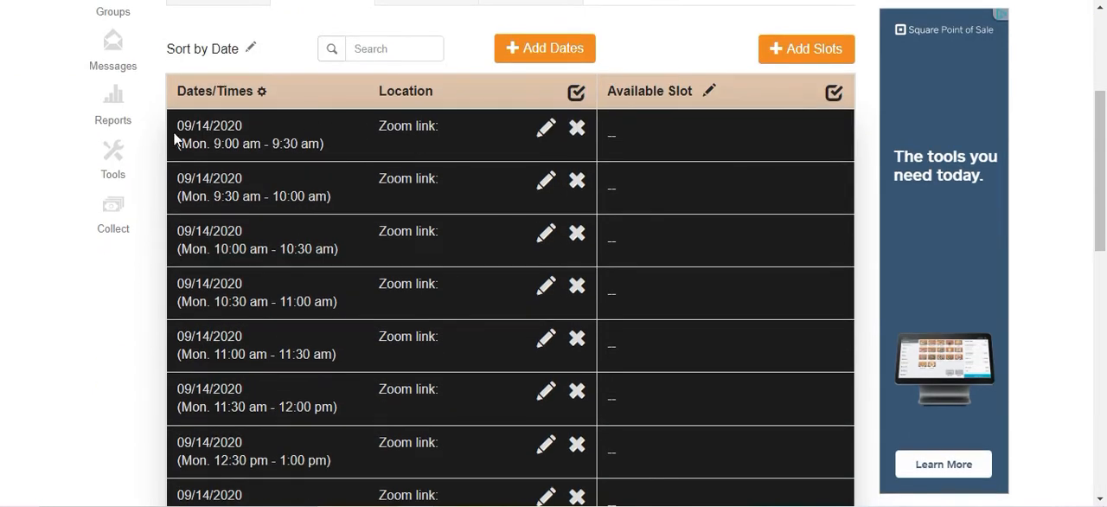
{"action": "left_click_drag", "start_coordinate": [180, 125], "coordinate": [318, 144]}
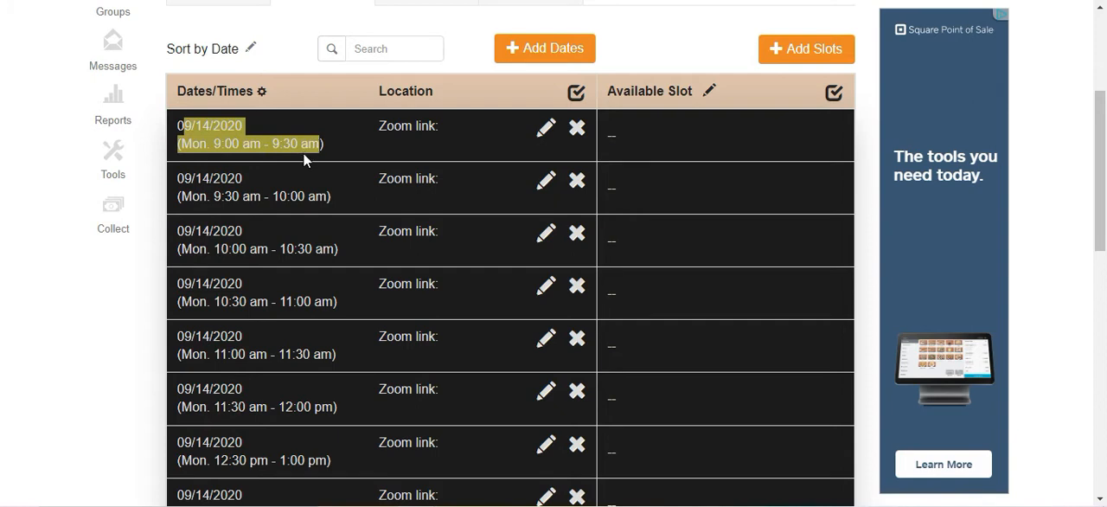
{"action": "left_click_drag", "start_coordinate": [223, 197], "coordinate": [338, 197]}
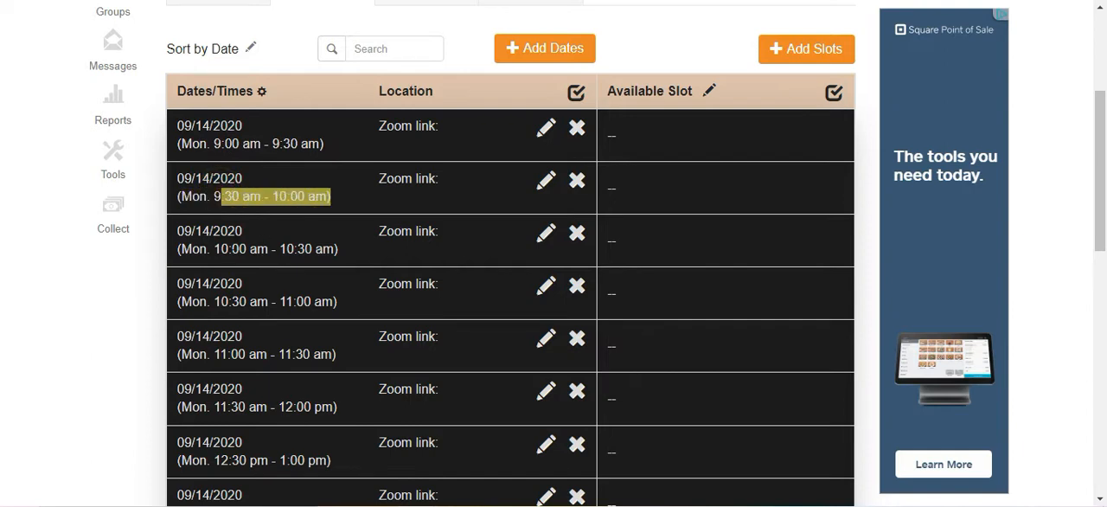
{"action": "left_click_drag", "start_coordinate": [223, 249], "coordinate": [312, 251]}
{"action": "left_click", "coordinate": [311, 250]}
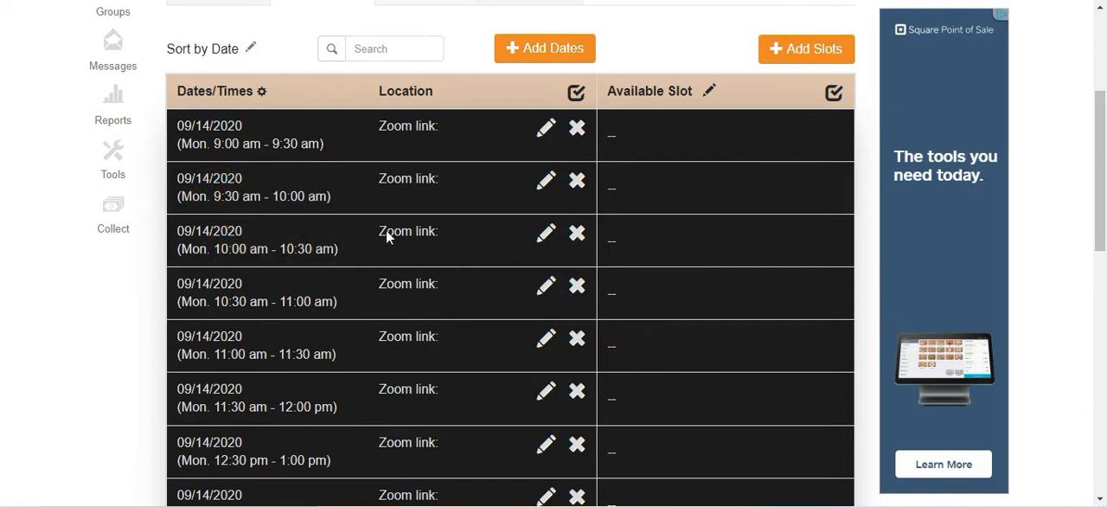
{"action": "left_click_drag", "start_coordinate": [389, 127], "coordinate": [412, 337]}
{"action": "left_click", "coordinate": [411, 129]}
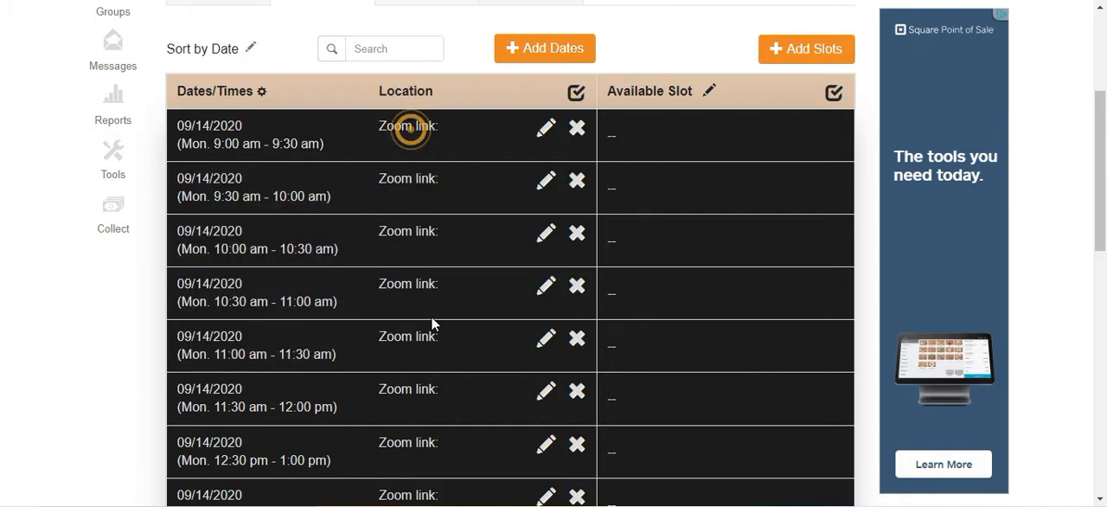
{"action": "scroll", "coordinate": [471, 215], "scroll_direction": "down", "scroll_amount": 3}
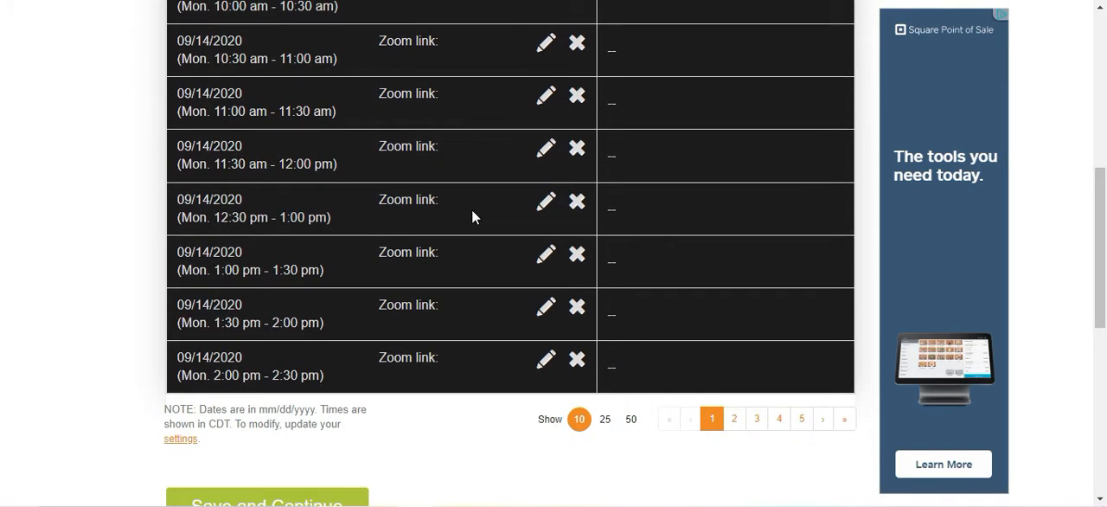
{"action": "scroll", "coordinate": [471, 215], "scroll_direction": "up", "scroll_amount": 1}
{"action": "scroll", "coordinate": [471, 215], "scroll_direction": "down", "scroll_amount": 2}
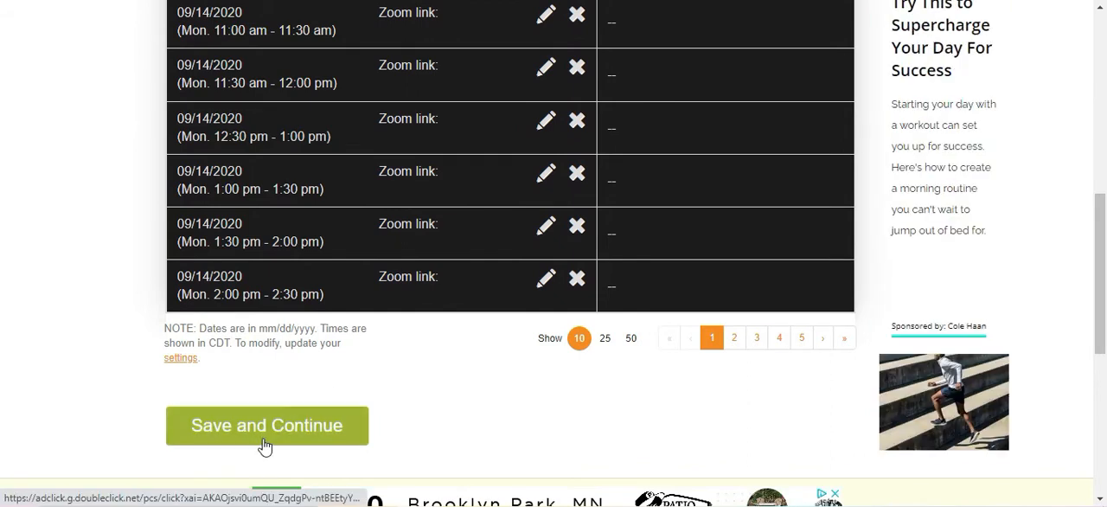
Try to save the time slots and continue, and compare the date and location columns with the available slot column.
{"action": "left_click", "coordinate": [264, 445]}
{"action": "scroll", "coordinate": [764, 336], "scroll_direction": "down", "scroll_amount": 2}
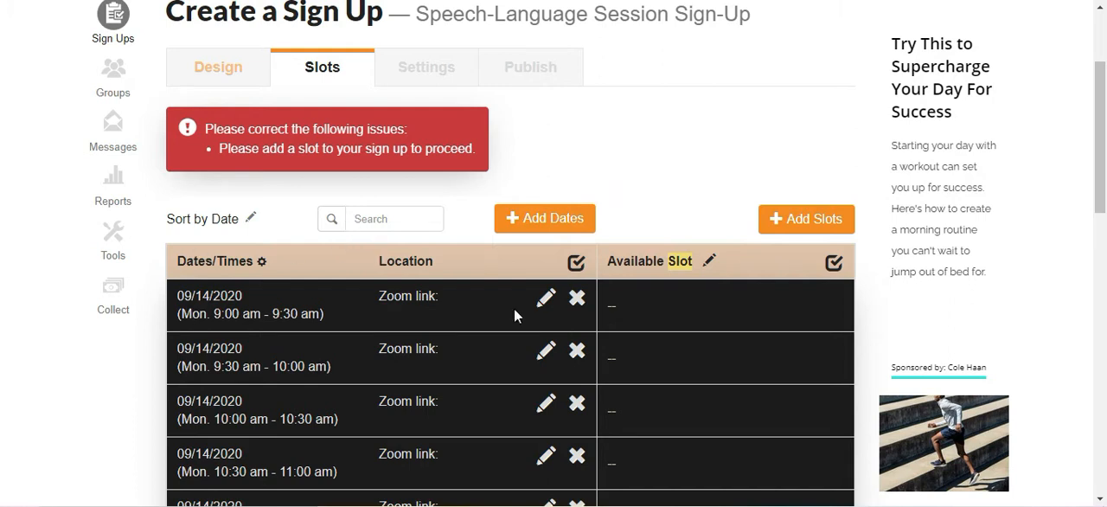
{"action": "left_click_drag", "start_coordinate": [197, 262], "coordinate": [427, 267]}
{"action": "scroll", "coordinate": [626, 266], "scroll_direction": "down", "scroll_amount": 2}
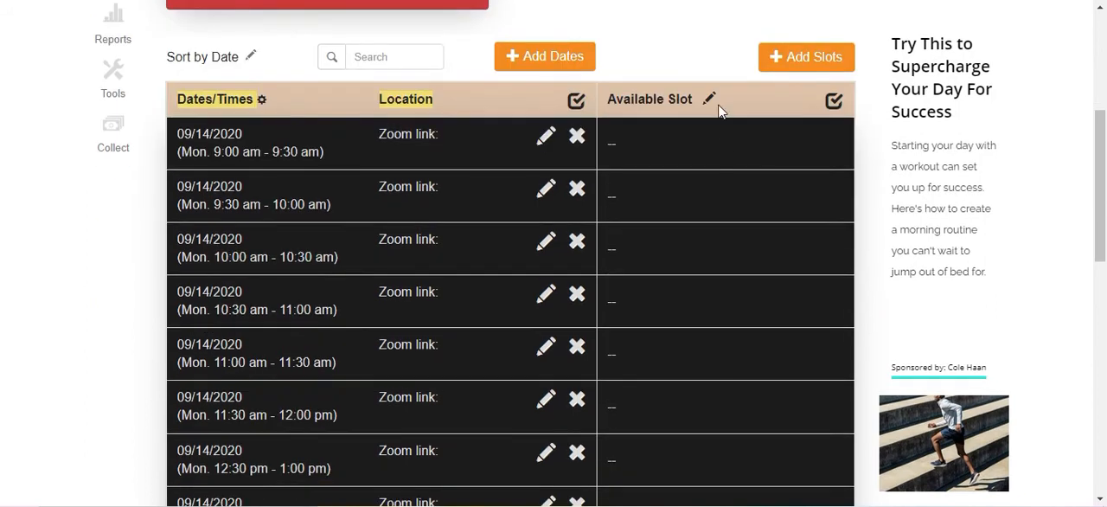
Add a single slot titled "Speech-Language Session" with 1 wanted on all dates.
{"action": "left_click", "coordinate": [839, 54]}
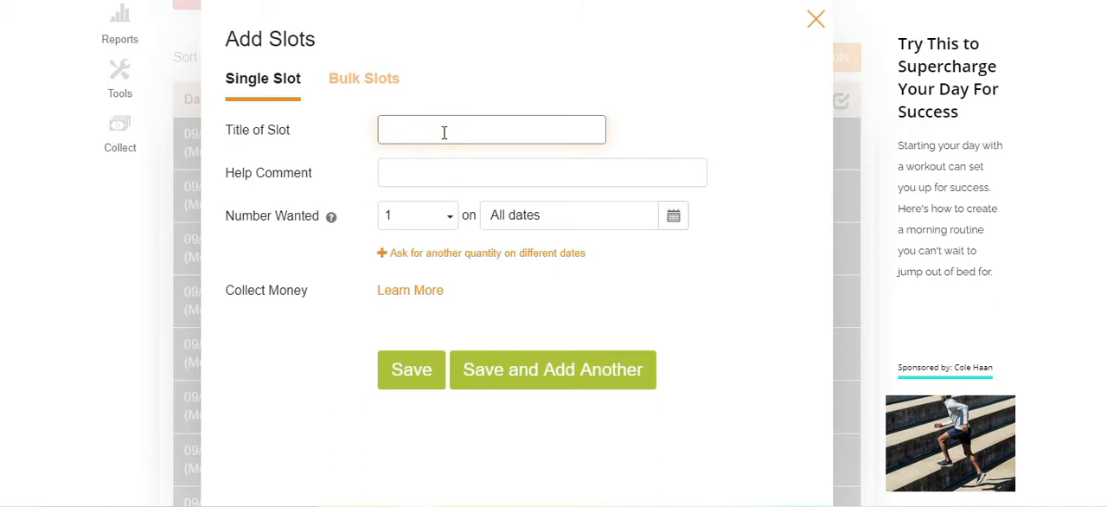
{"action": "type", "text": "Speech-Language Session"}
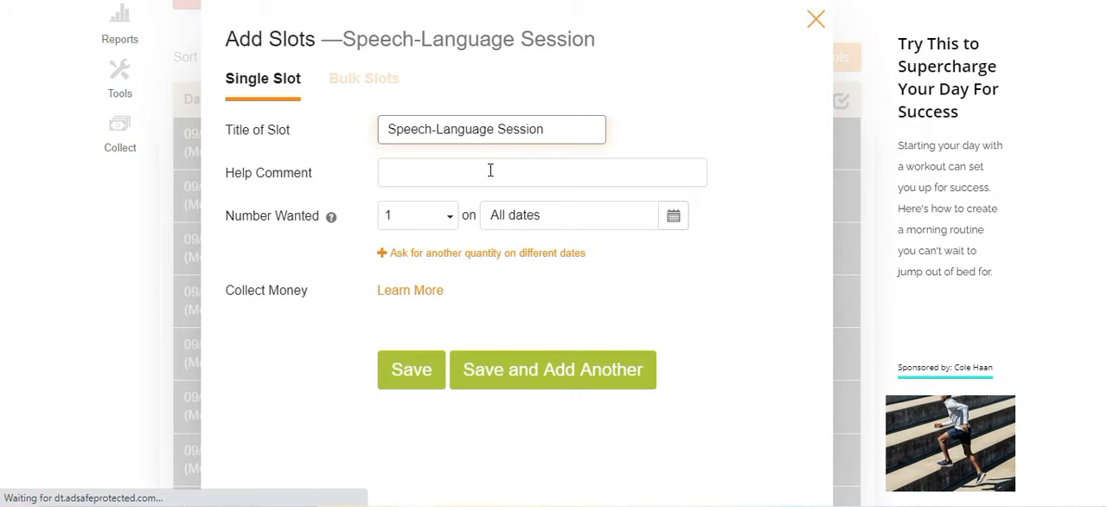
{"action": "left_click", "coordinate": [439, 218]}
{"action": "left_click", "coordinate": [439, 220]}
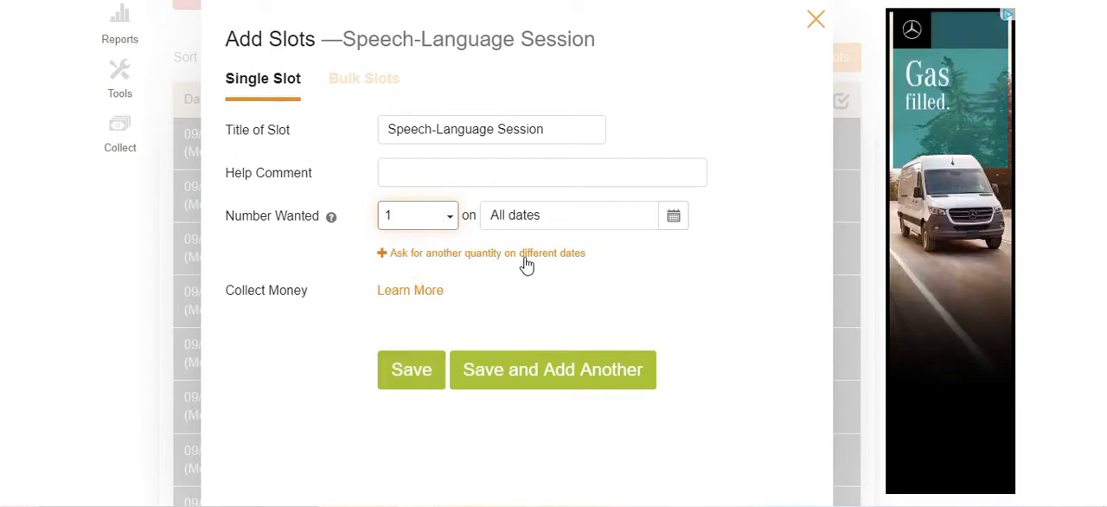
{"action": "left_click", "coordinate": [425, 388]}
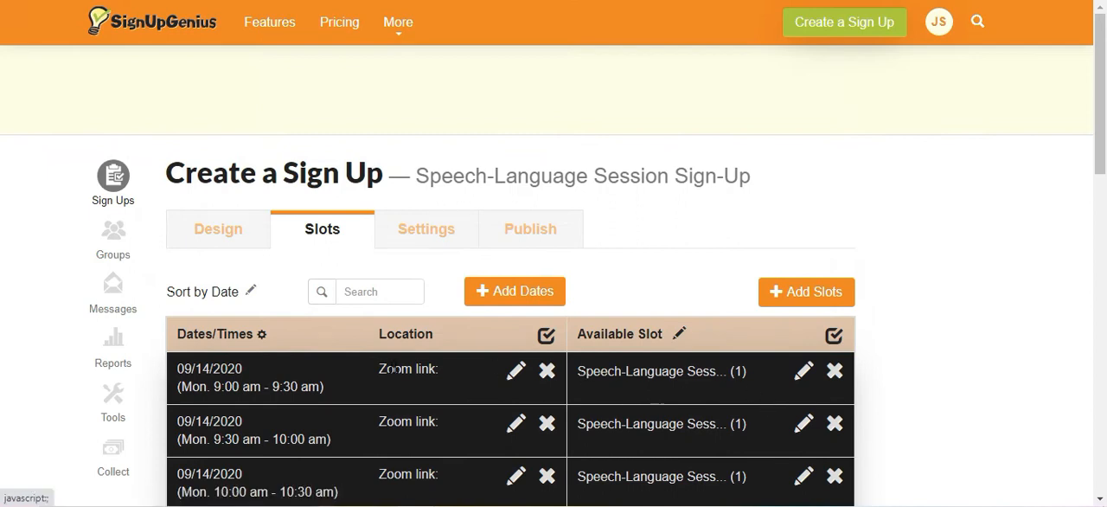
Check the slots assigned to the dates, save them and continue to the sign-up settings.
{"action": "scroll", "coordinate": [393, 370], "scroll_direction": "down", "scroll_amount": 2}
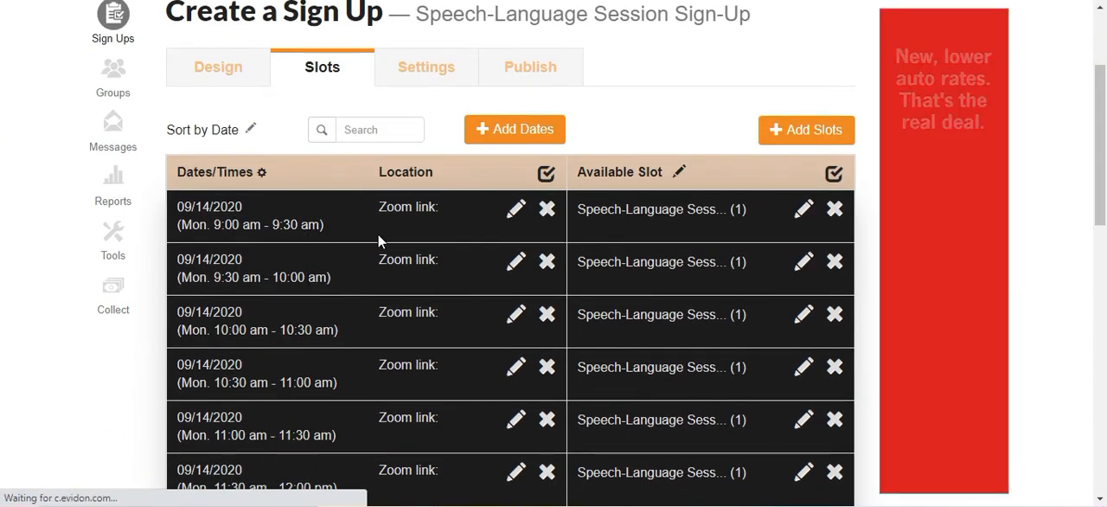
{"action": "scroll", "coordinate": [734, 427], "scroll_direction": "down", "scroll_amount": 6}
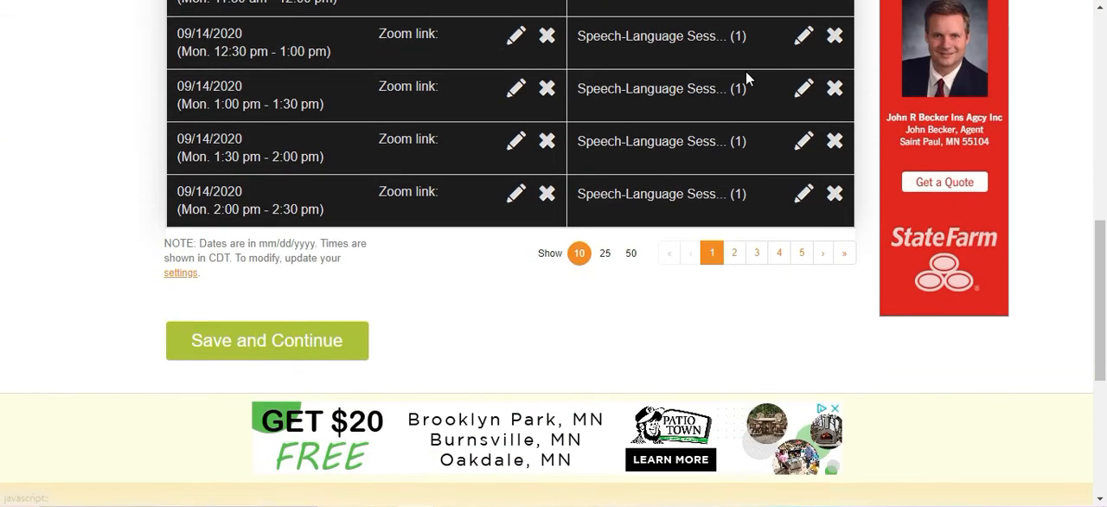
{"action": "left_click", "coordinate": [323, 348]}
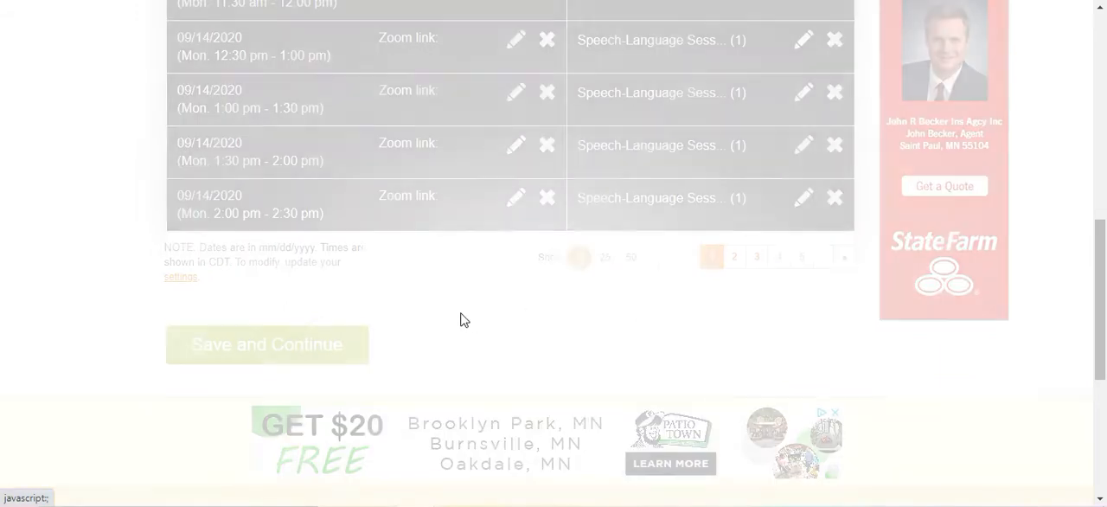
Make the comment field required for participants.
{"action": "scroll", "coordinate": [464, 320], "scroll_direction": "down", "scroll_amount": 2}
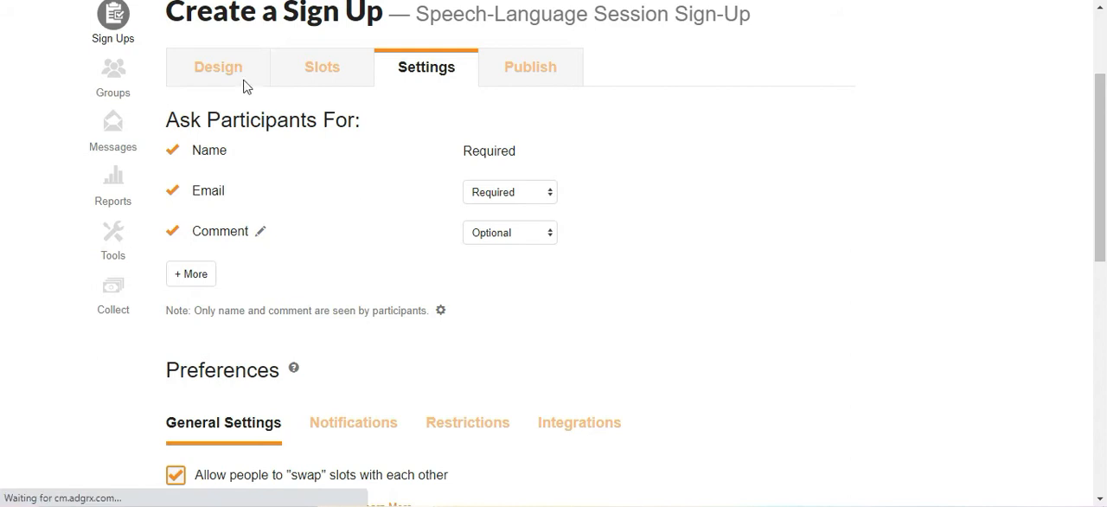
{"action": "scroll", "coordinate": [269, 117], "scroll_direction": "down", "scroll_amount": 1}
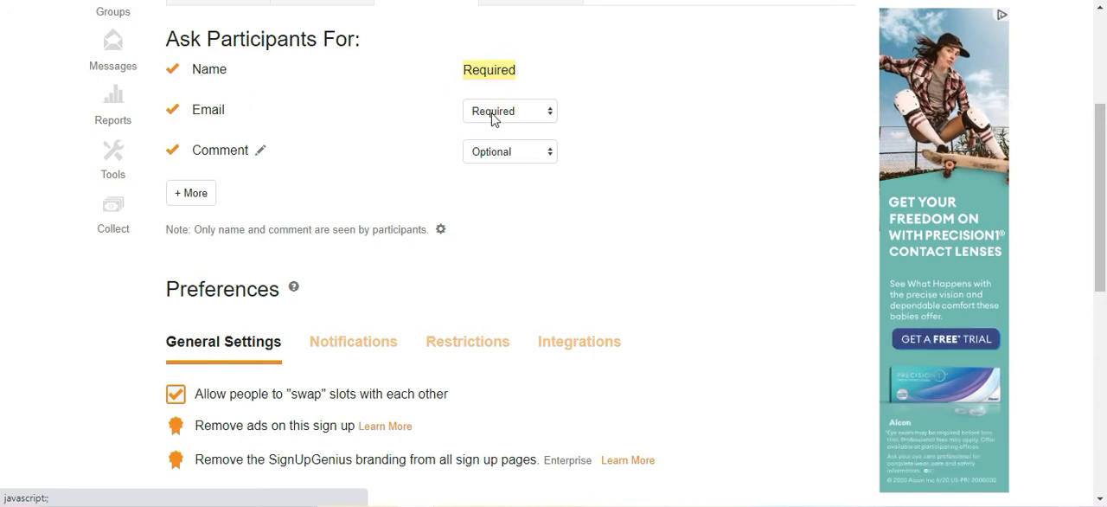
{"action": "left_click", "coordinate": [494, 153]}
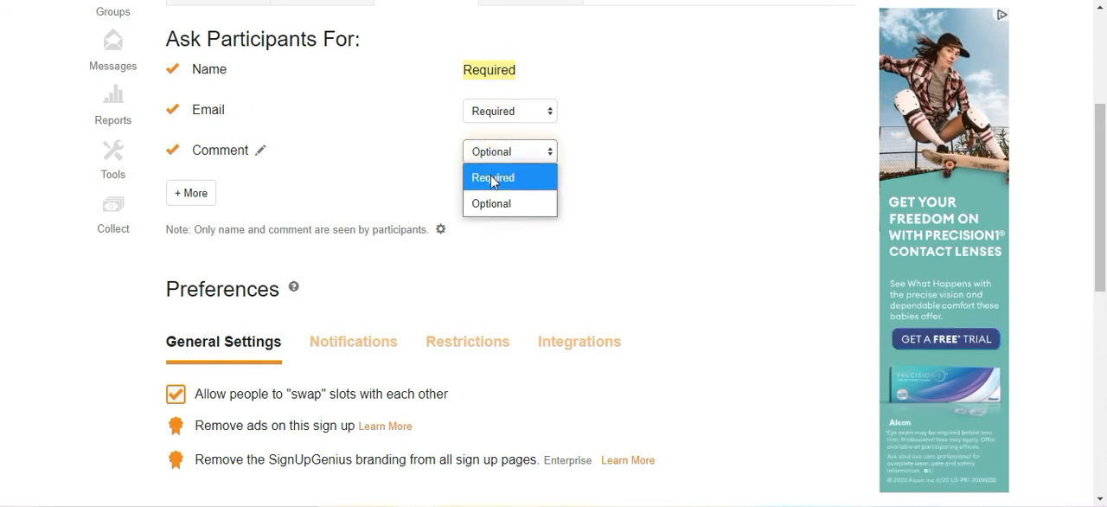
{"action": "left_click", "coordinate": [493, 178]}
Rename the participants' comment field to "Student Name".
{"action": "left_click", "coordinate": [260, 150]}
{"action": "double_click", "coordinate": [291, 187]}
{"action": "type", "text": "Student Name"}
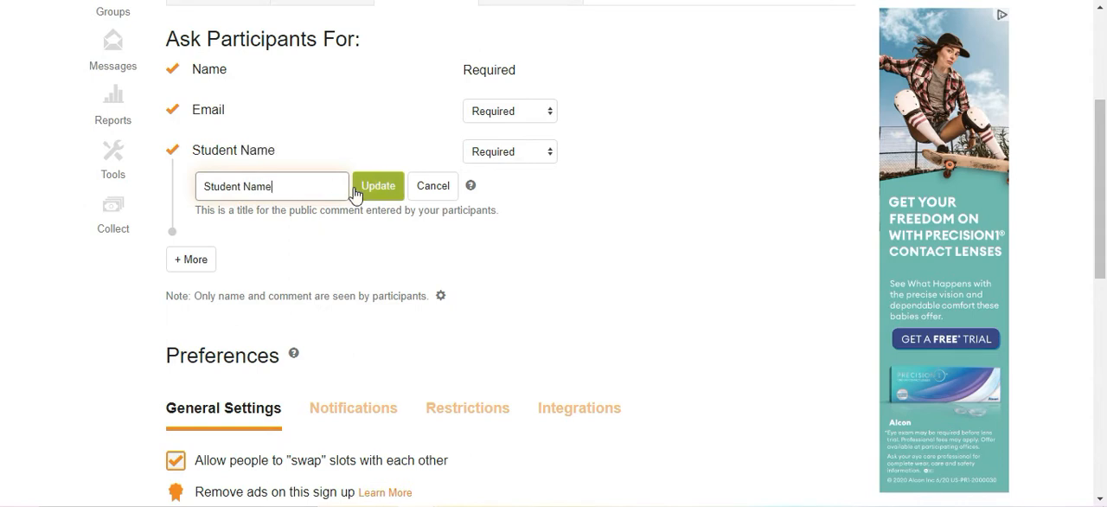
{"action": "left_click_drag", "start_coordinate": [288, 213], "coordinate": [487, 226]}
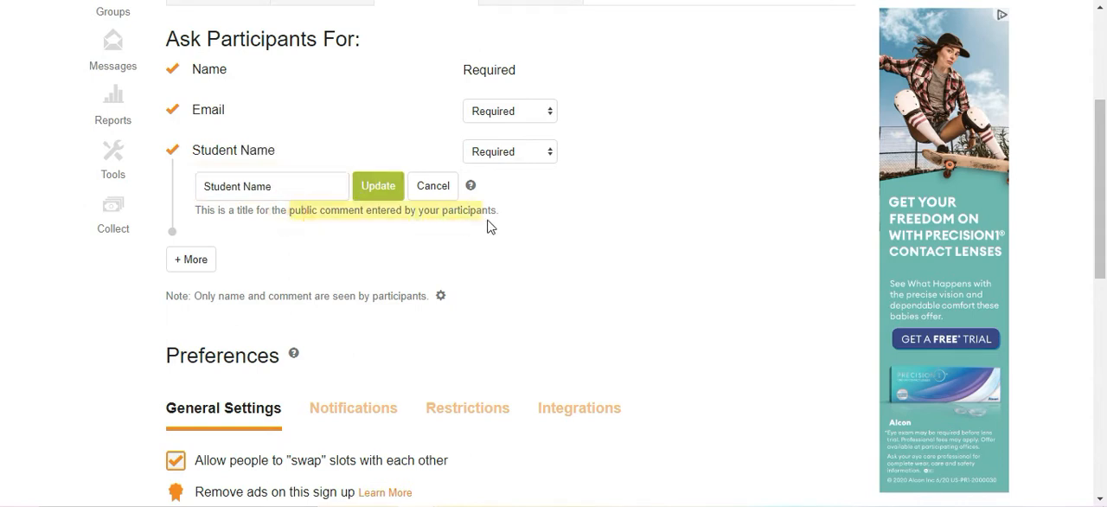
{"action": "left_click", "coordinate": [378, 189]}
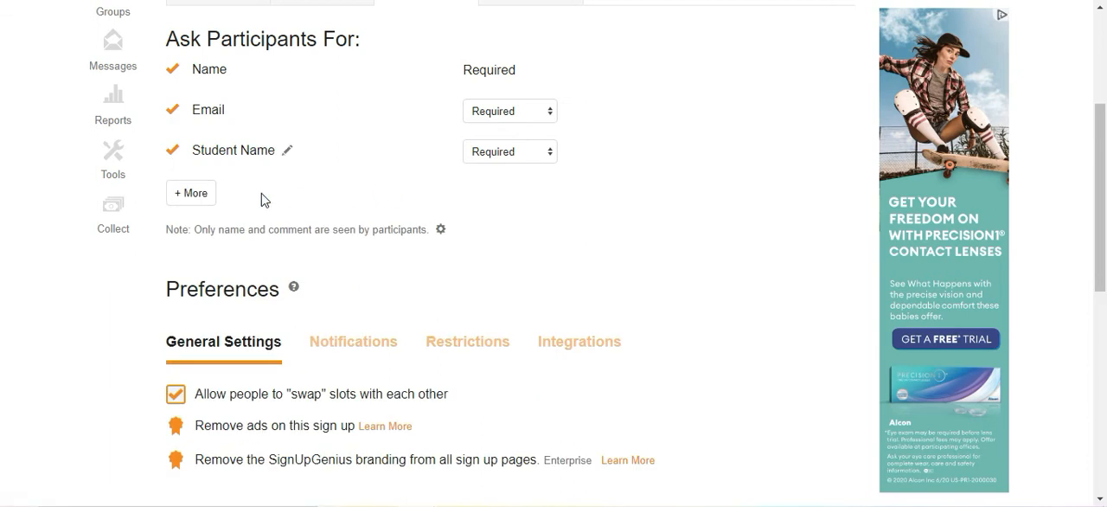
Hide names and comments from the participant view.
{"action": "left_click", "coordinate": [440, 230]}
{"action": "left_click", "coordinate": [173, 249]}
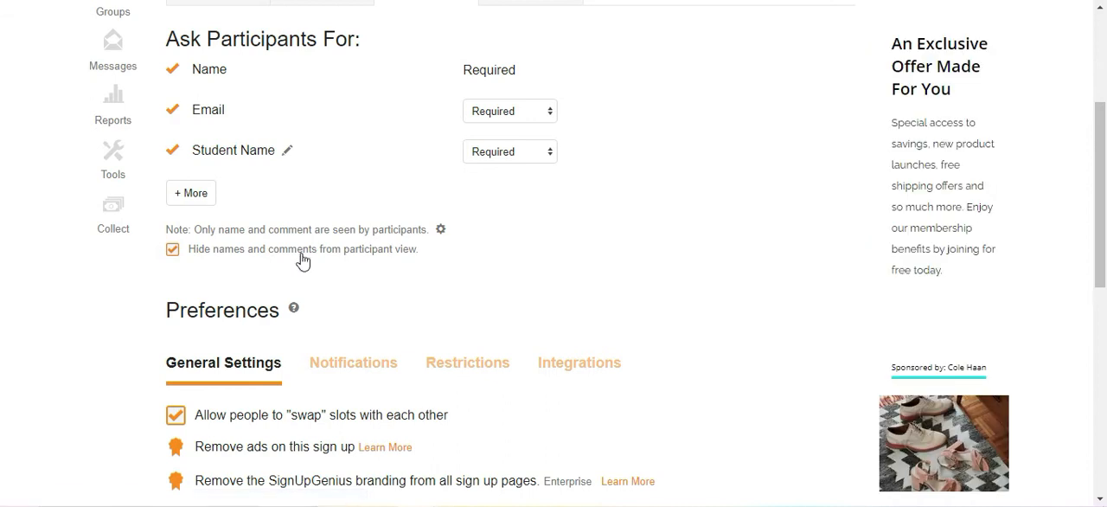
{"action": "double_click", "coordinate": [365, 116]}
{"action": "left_click", "coordinate": [373, 118]}
Disallow swapping slots between participants and turn off the advance reminders in the notification preferences.
{"action": "scroll", "coordinate": [466, 177], "scroll_direction": "down", "scroll_amount": 3}
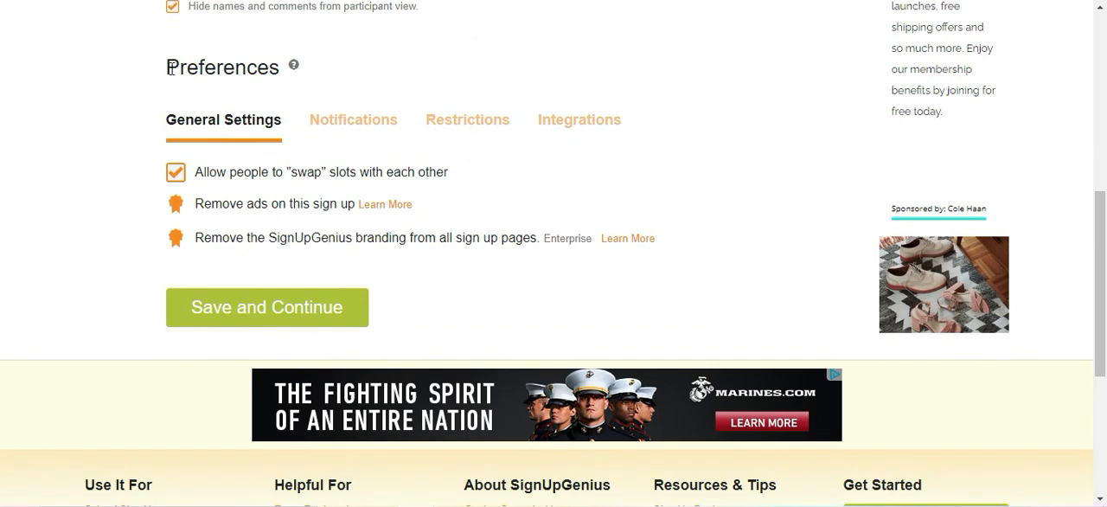
{"action": "left_click", "coordinate": [290, 182]}
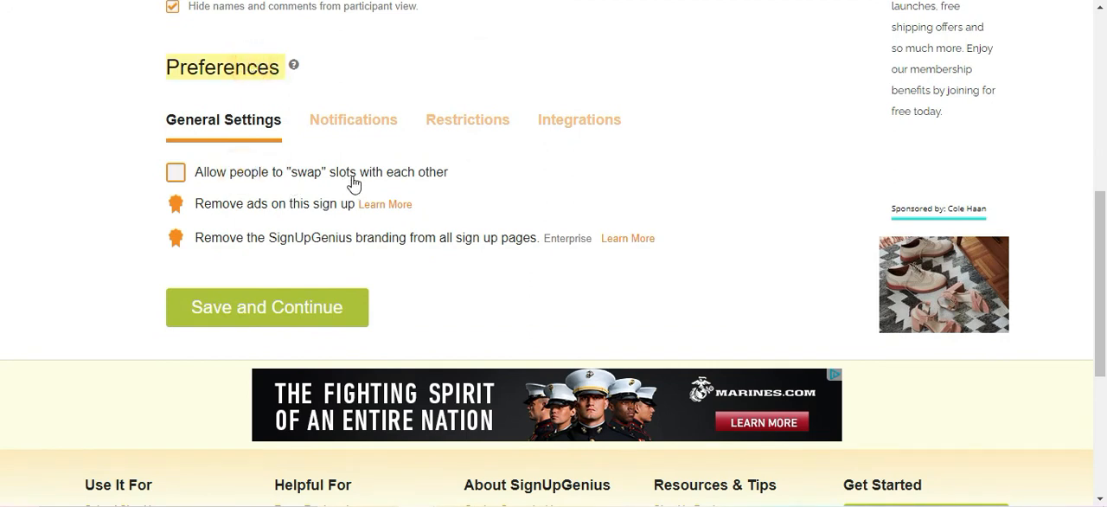
{"action": "left_click", "coordinate": [394, 124]}
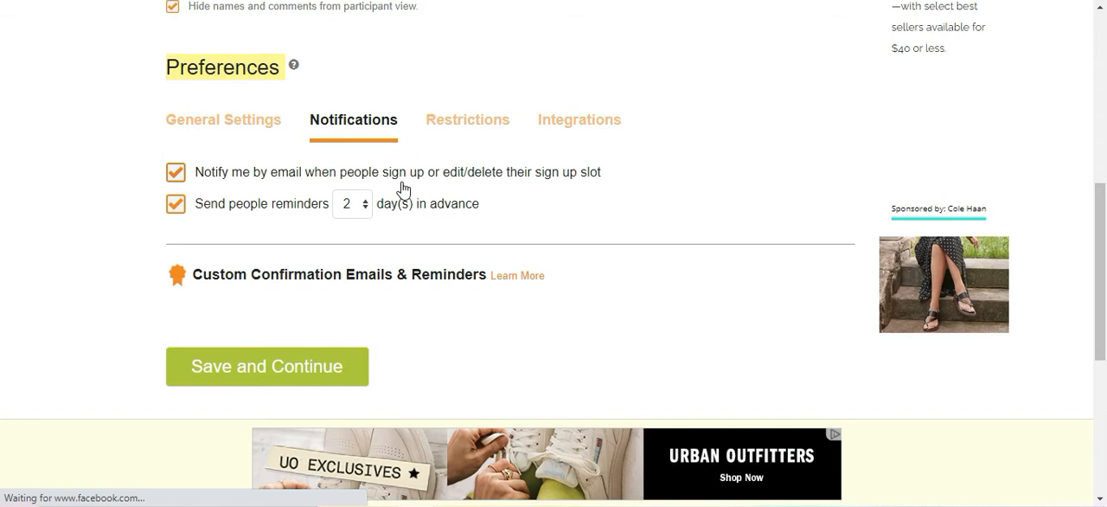
{"action": "left_click", "coordinate": [176, 206]}
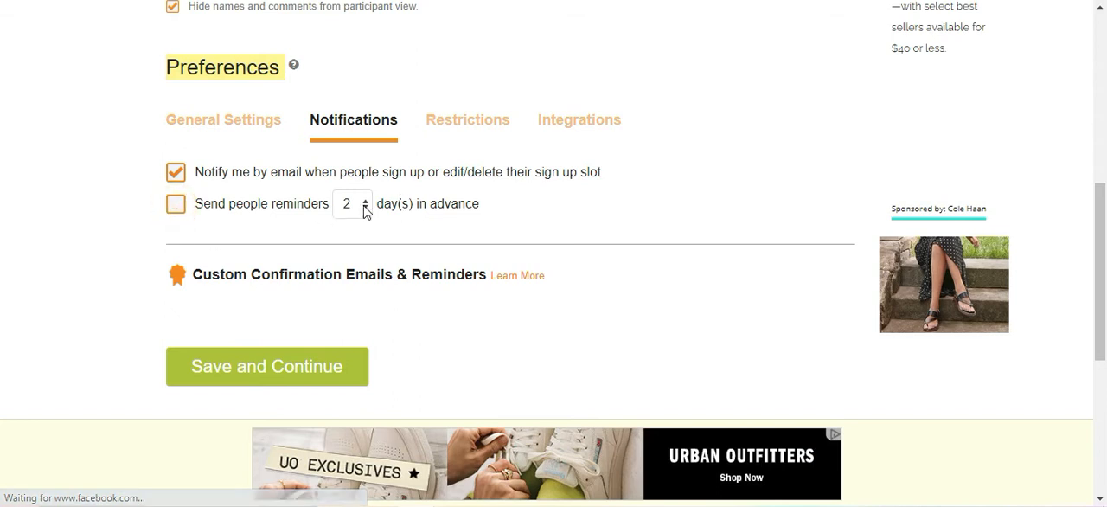
Turn on reminders to participants and have them sent 1 day in advance.
{"action": "left_click", "coordinate": [176, 206]}
{"action": "left_click", "coordinate": [368, 212]}
{"action": "left_click", "coordinate": [370, 226]}
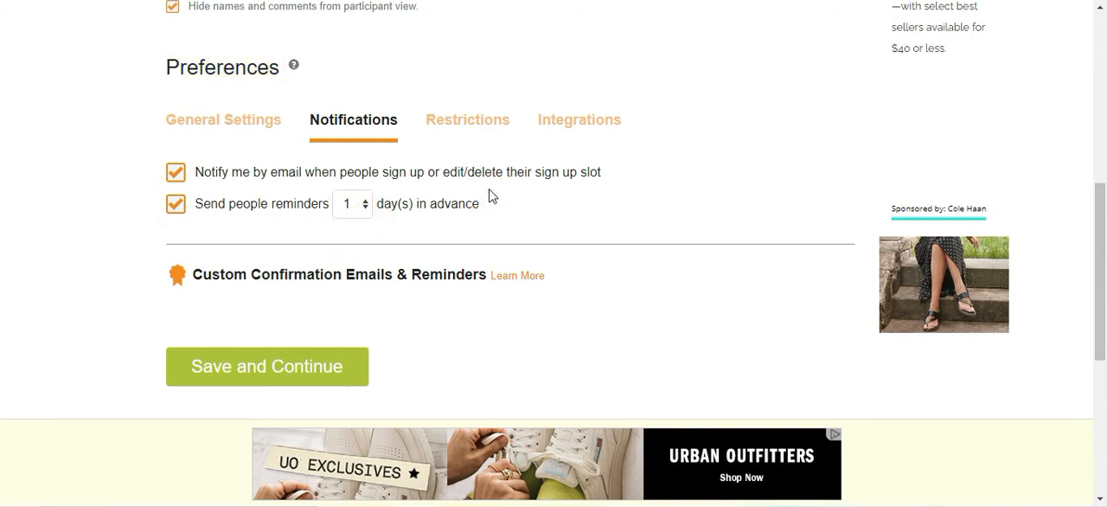
Check the restriction and integration preferences and save the sign-up's settings to continue to the publishing stage.
{"action": "left_click", "coordinate": [468, 125]}
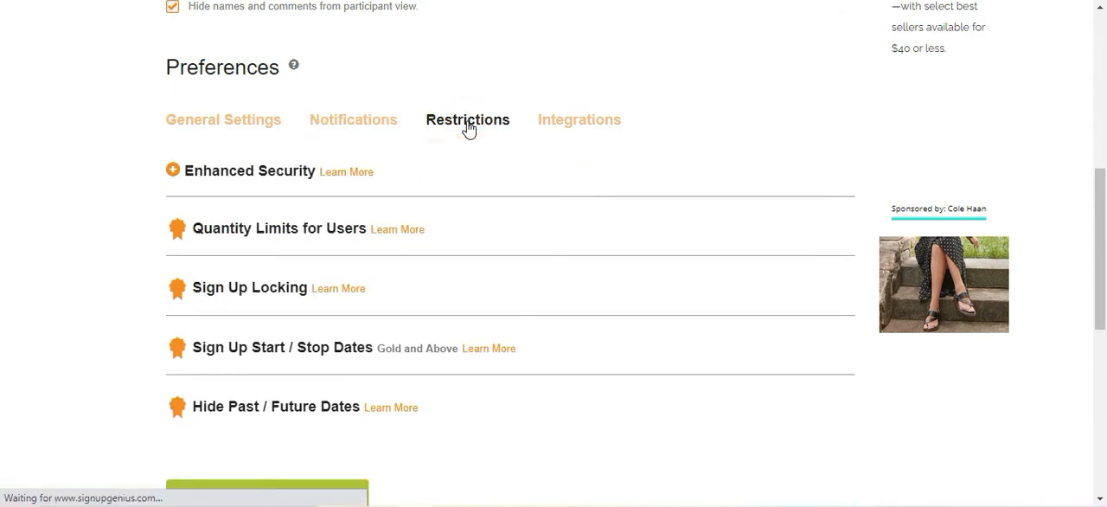
{"action": "left_click", "coordinate": [604, 130]}
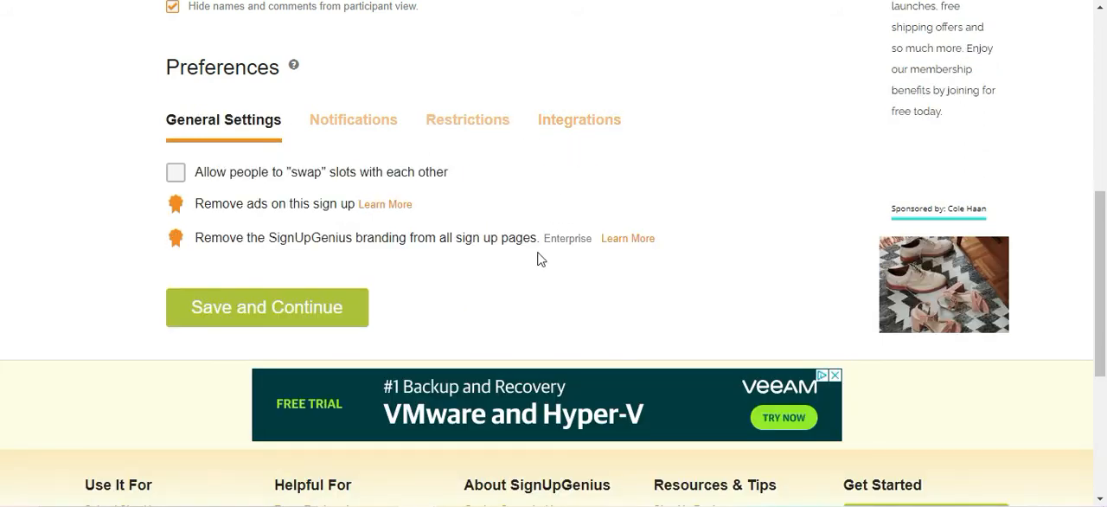
{"action": "left_click", "coordinate": [341, 306]}
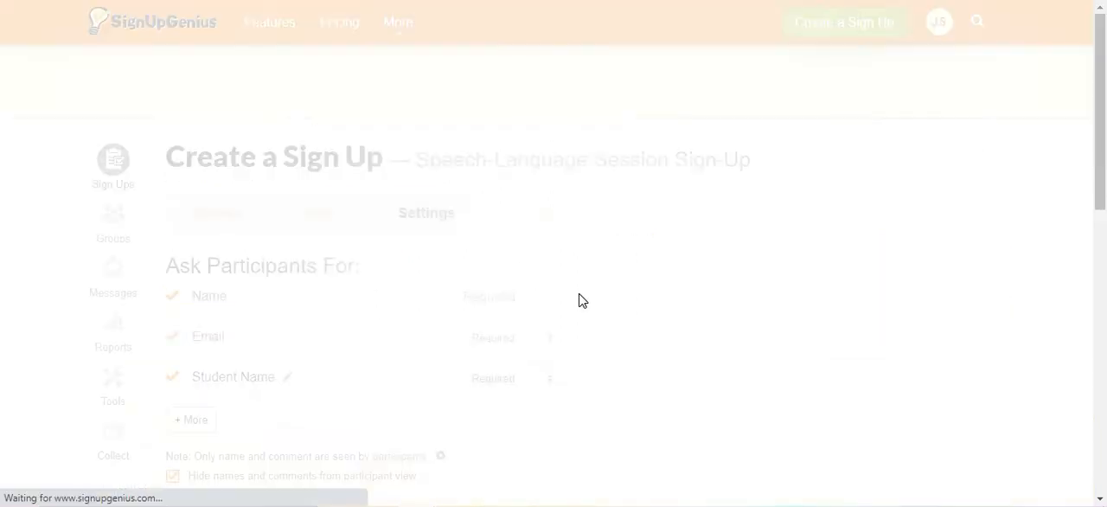
Review the desktop preview of the sign-up, including its header details and the list of session slots.
{"action": "scroll", "coordinate": [580, 299], "scroll_direction": "down", "scroll_amount": 5}
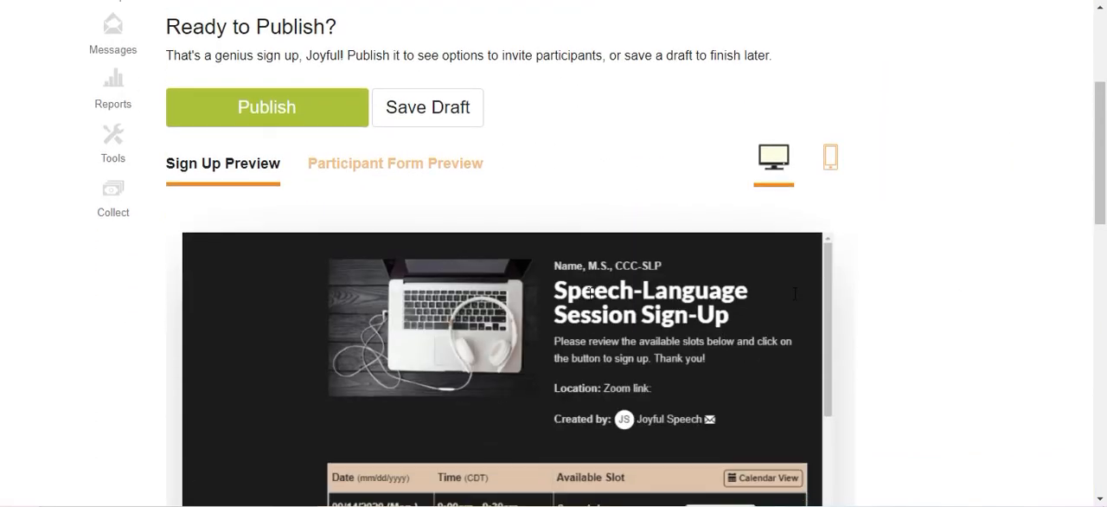
{"action": "scroll", "coordinate": [797, 56], "scroll_direction": "up", "scroll_amount": 1}
{"action": "scroll", "coordinate": [831, 240], "scroll_direction": "down", "scroll_amount": 5}
{"action": "scroll", "coordinate": [692, 244], "scroll_direction": "down", "scroll_amount": 3}
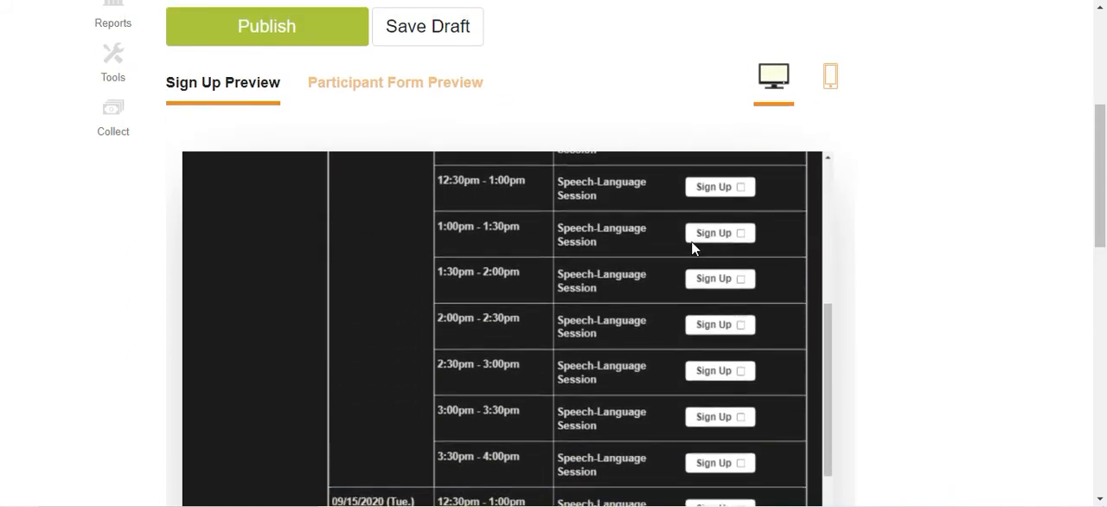
{"action": "scroll", "coordinate": [699, 249], "scroll_direction": "up", "scroll_amount": 10}
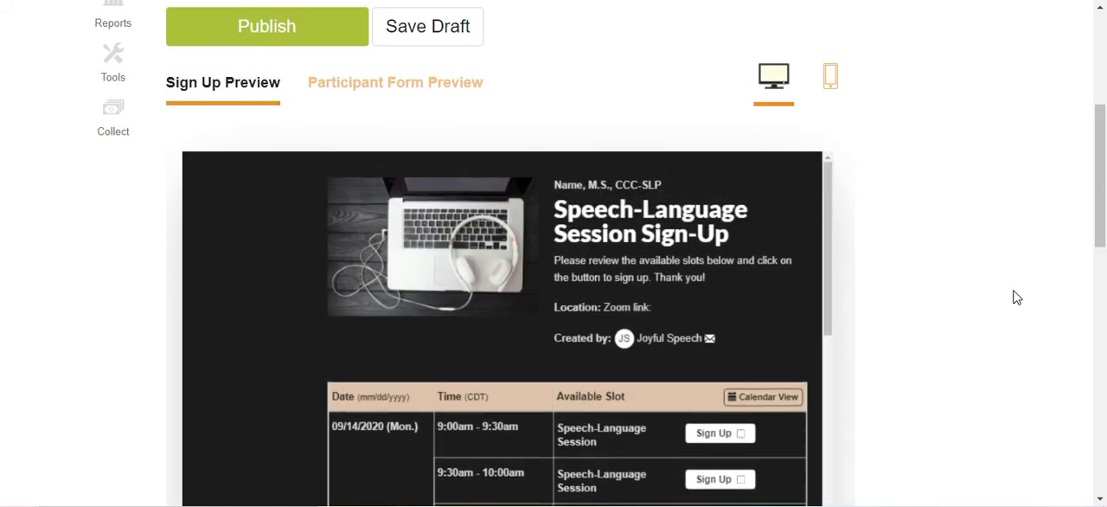
{"action": "scroll", "coordinate": [944, 297], "scroll_direction": "down", "scroll_amount": 3}
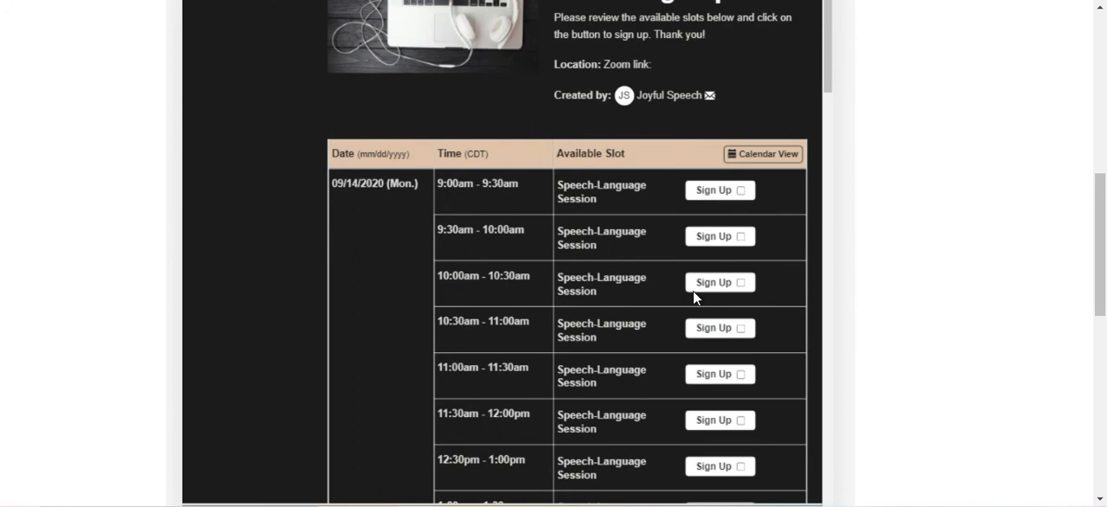
{"action": "scroll", "coordinate": [661, 236], "scroll_direction": "up", "scroll_amount": 1}
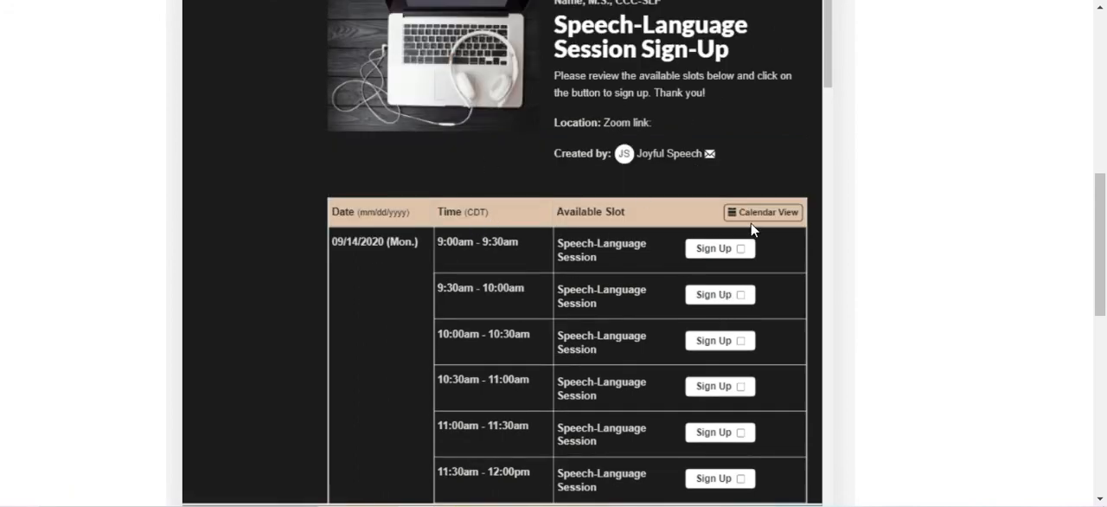
{"action": "scroll", "coordinate": [860, 217], "scroll_direction": "up", "scroll_amount": 1}
{"action": "scroll", "coordinate": [860, 223], "scroll_direction": "up", "scroll_amount": 3}
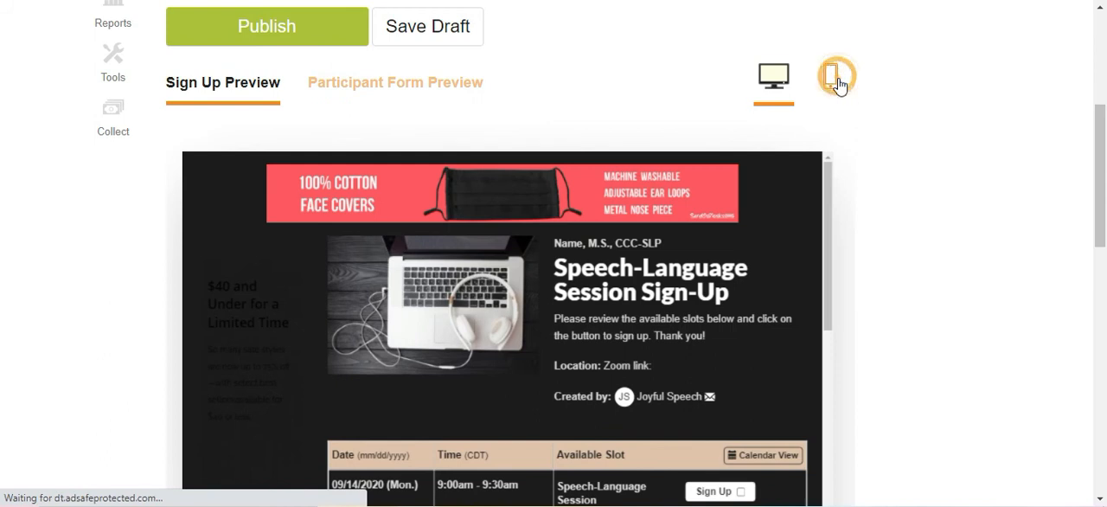
Preview the sign-up in the mobile layout and look through its header and session slots.
{"action": "left_click", "coordinate": [831, 76]}
{"action": "scroll", "coordinate": [817, 279], "scroll_direction": "down", "scroll_amount": 1}
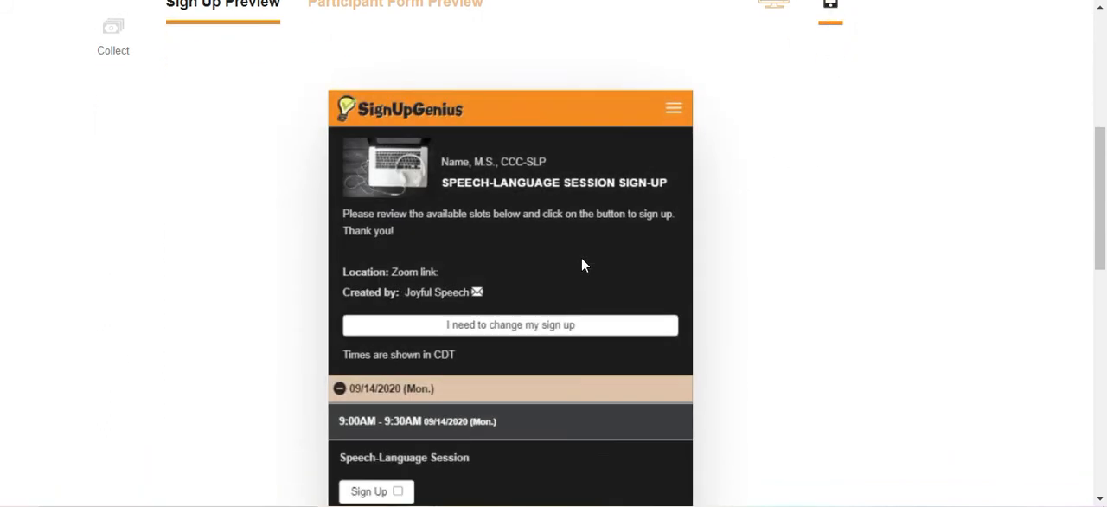
{"action": "scroll", "coordinate": [581, 265], "scroll_direction": "down", "scroll_amount": 2}
{"action": "scroll", "coordinate": [581, 260], "scroll_direction": "down", "scroll_amount": 5}
{"action": "scroll", "coordinate": [579, 259], "scroll_direction": "up", "scroll_amount": 8}
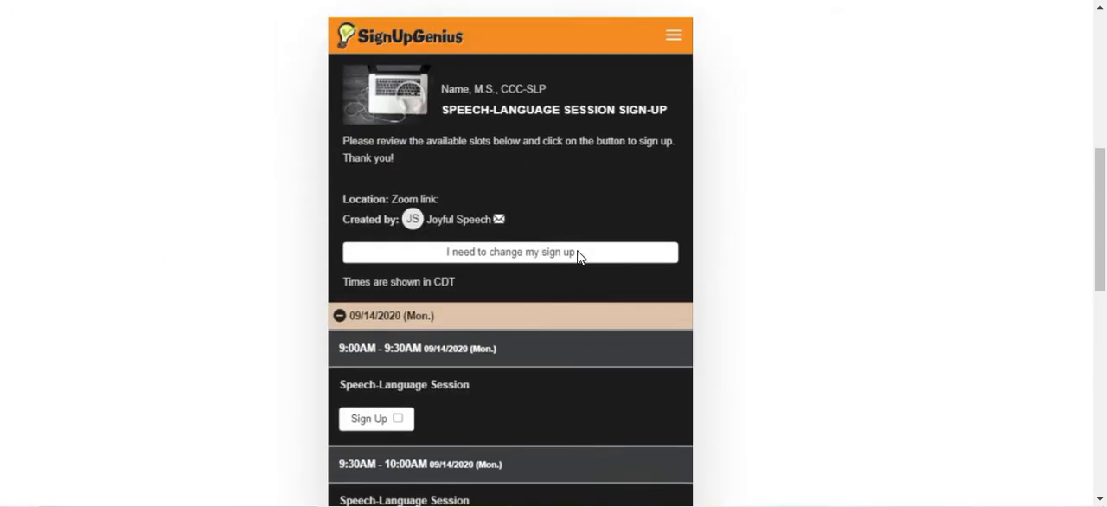
{"action": "scroll", "coordinate": [577, 258], "scroll_direction": "up", "scroll_amount": 1}
Publish the sign-up and open its live page through the share link.
{"action": "left_click", "coordinate": [328, 123]}
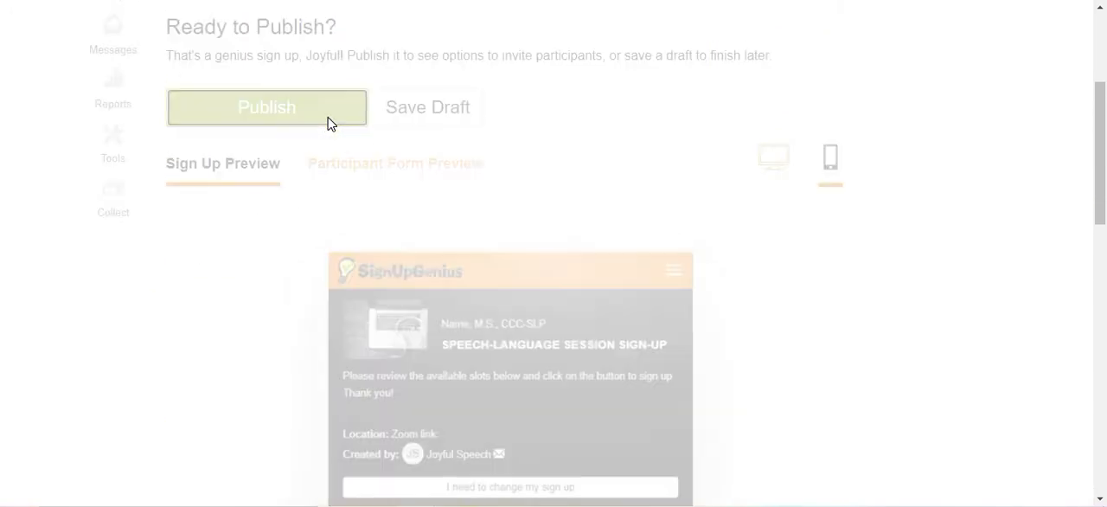
{"action": "scroll", "coordinate": [336, 197], "scroll_direction": "down", "scroll_amount": 3}
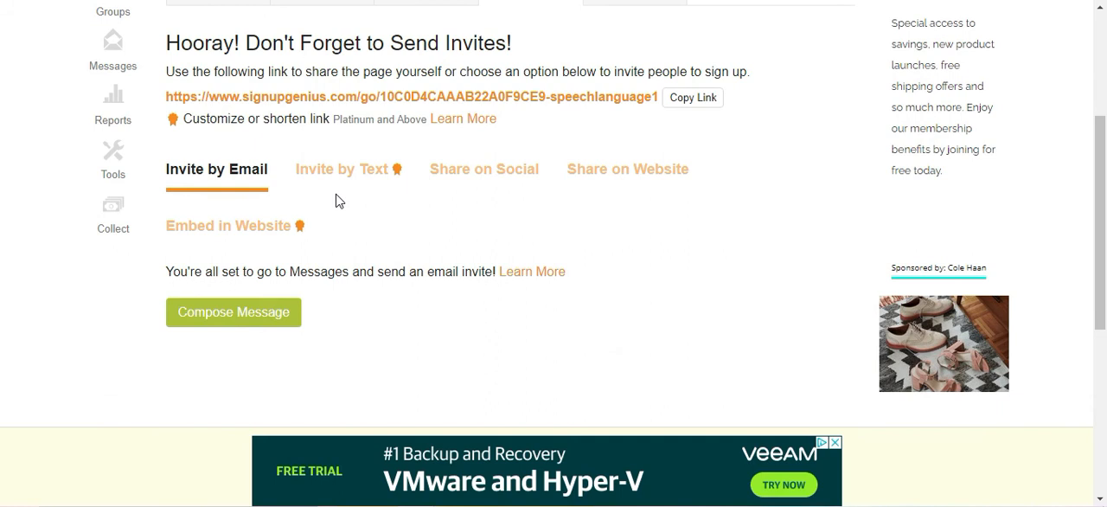
{"action": "left_click", "coordinate": [188, 97]}
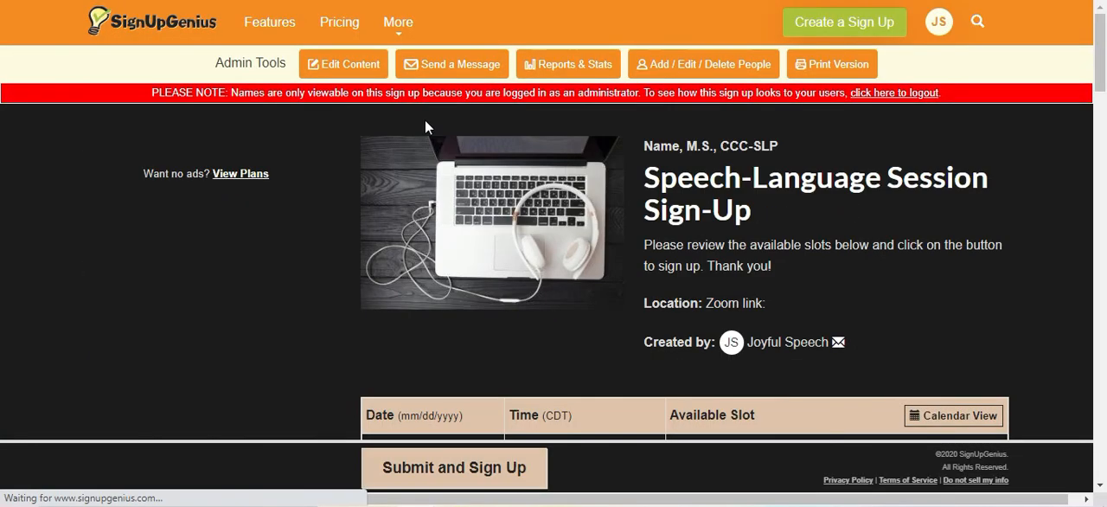
Review the live sign-up in calendar view and show the additional sessions for September 17.
{"action": "scroll", "coordinate": [245, 261], "scroll_direction": "down", "scroll_amount": 2}
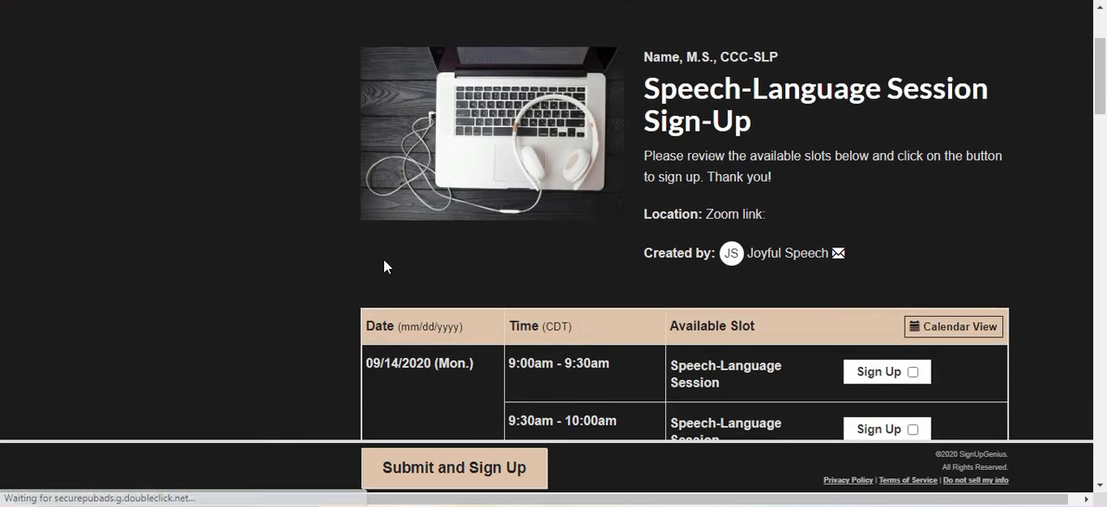
{"action": "scroll", "coordinate": [1038, 216], "scroll_direction": "down", "scroll_amount": 3}
{"action": "left_click", "coordinate": [995, 166]}
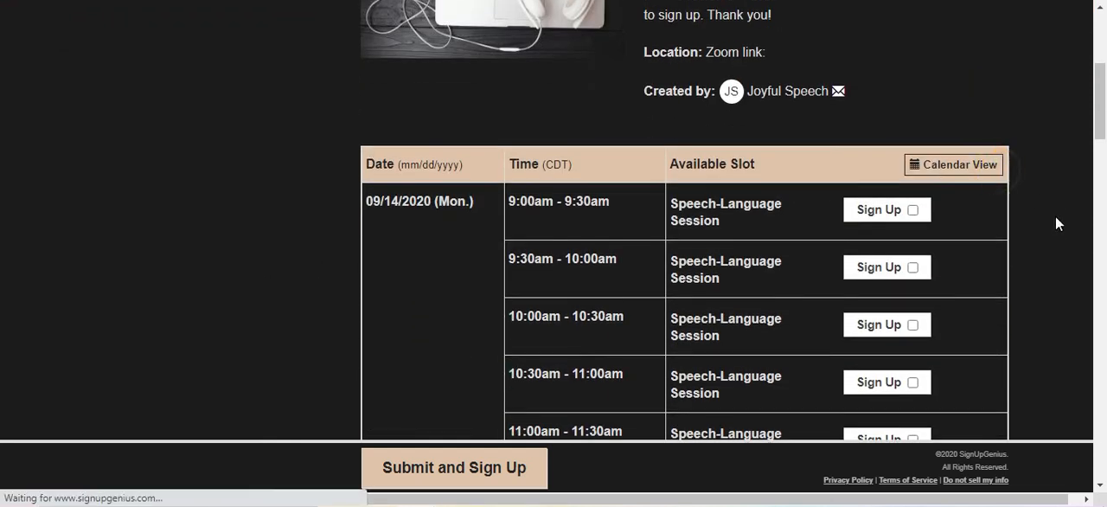
{"action": "scroll", "coordinate": [1056, 223], "scroll_direction": "down", "scroll_amount": 10}
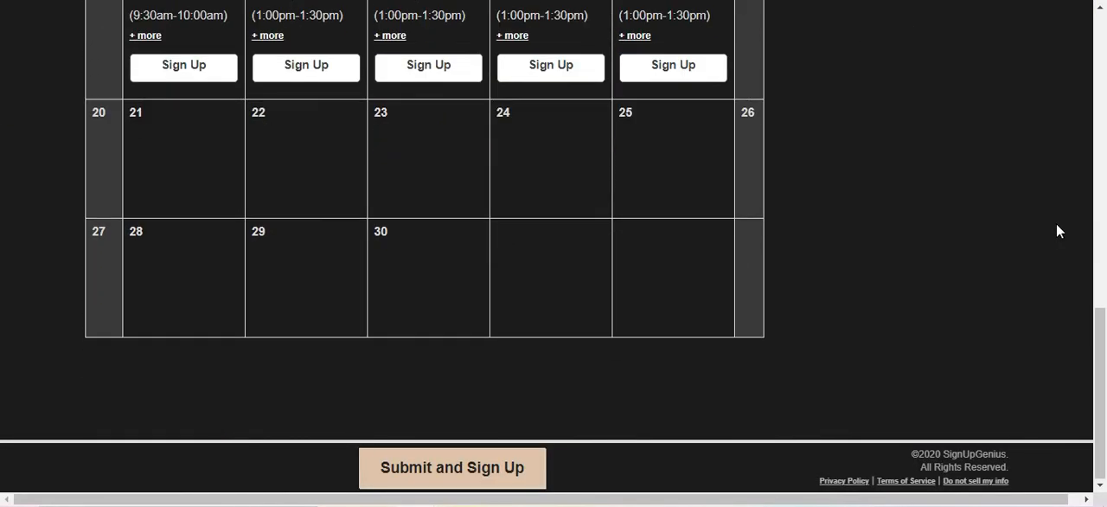
{"action": "scroll", "coordinate": [1052, 228], "scroll_direction": "up", "scroll_amount": 1}
{"action": "scroll", "coordinate": [1044, 233], "scroll_direction": "up", "scroll_amount": 3}
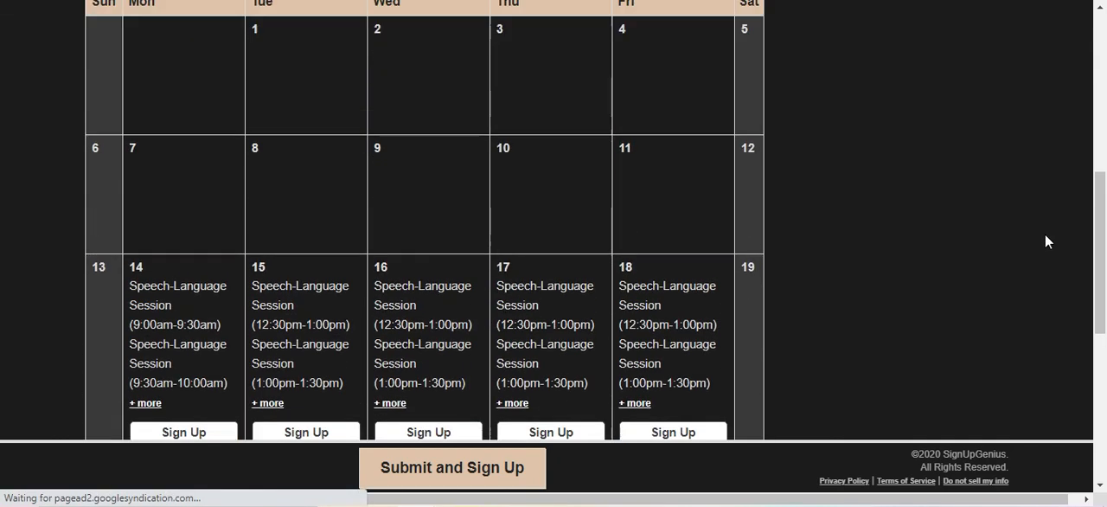
{"action": "scroll", "coordinate": [1044, 233], "scroll_direction": "down", "scroll_amount": 2}
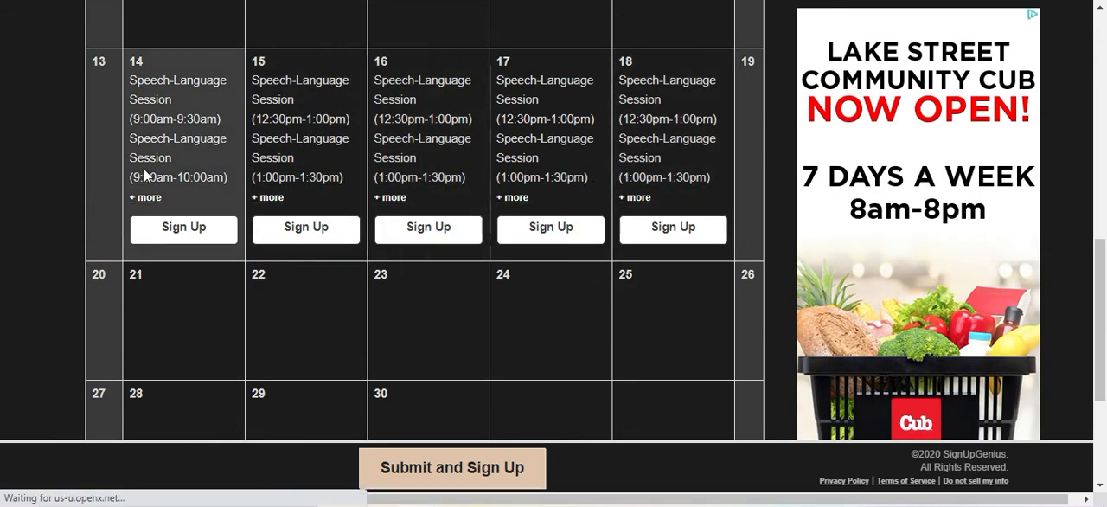
{"action": "left_click", "coordinate": [519, 198]}
{"action": "scroll", "coordinate": [588, 325], "scroll_direction": "down", "scroll_amount": 1}
{"action": "scroll", "coordinate": [586, 322], "scroll_direction": "up", "scroll_amount": 1}
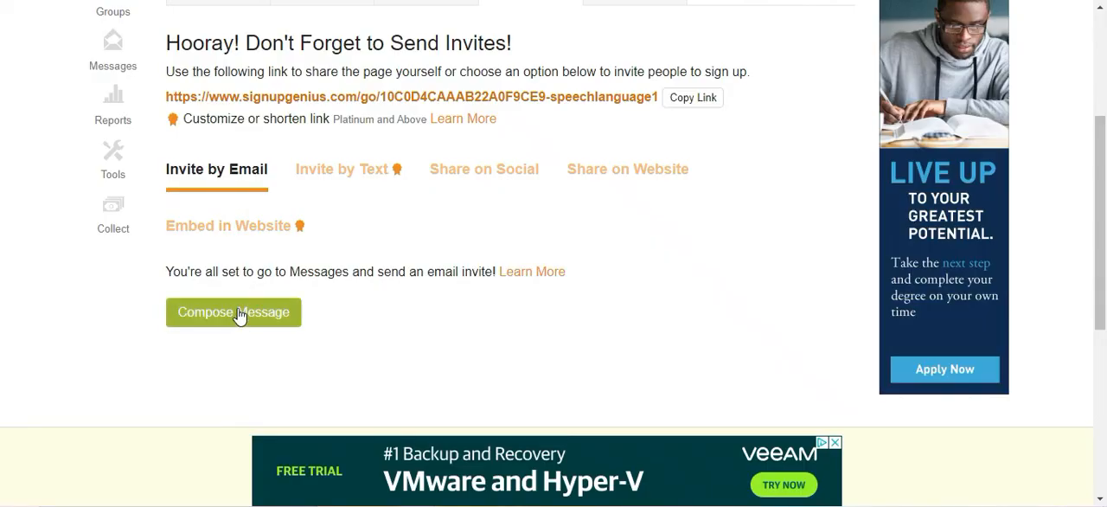
Copy the published sign-up's share link from the invitation options.
{"action": "scroll", "coordinate": [260, 251], "scroll_direction": "down", "scroll_amount": 1}
{"action": "scroll", "coordinate": [225, 96], "scroll_direction": "up", "scroll_amount": 1}
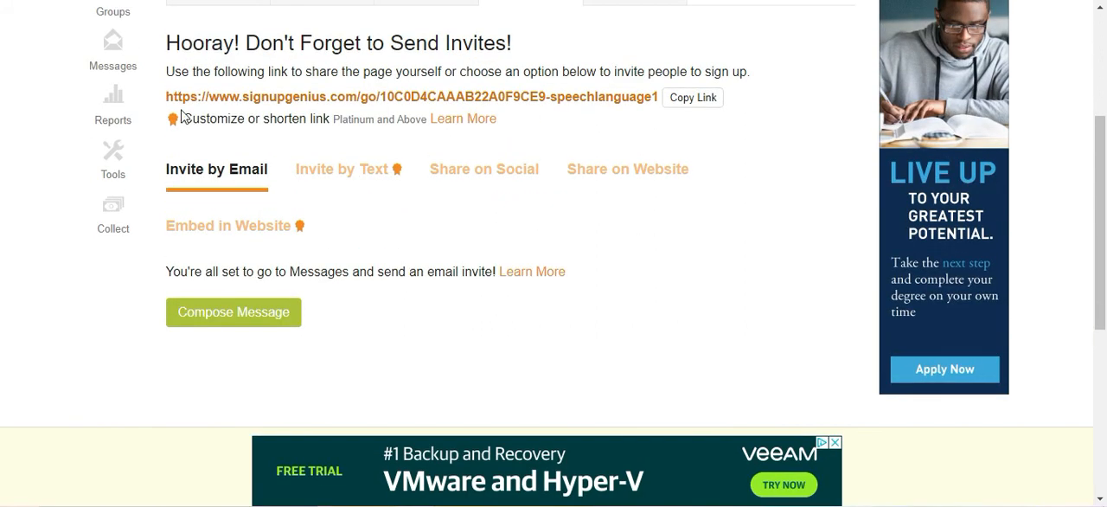
{"action": "left_click", "coordinate": [707, 99]}
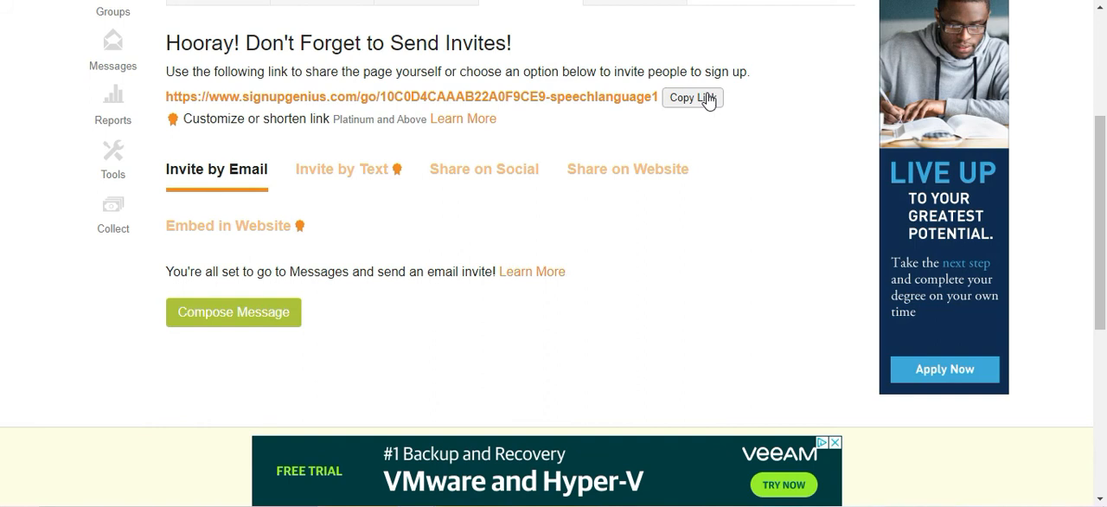
Open the live view of the published sign-up to see it as a participant.
{"action": "scroll", "coordinate": [620, 169], "scroll_direction": "up", "scroll_amount": 3}
{"action": "left_click", "coordinate": [216, 244]}
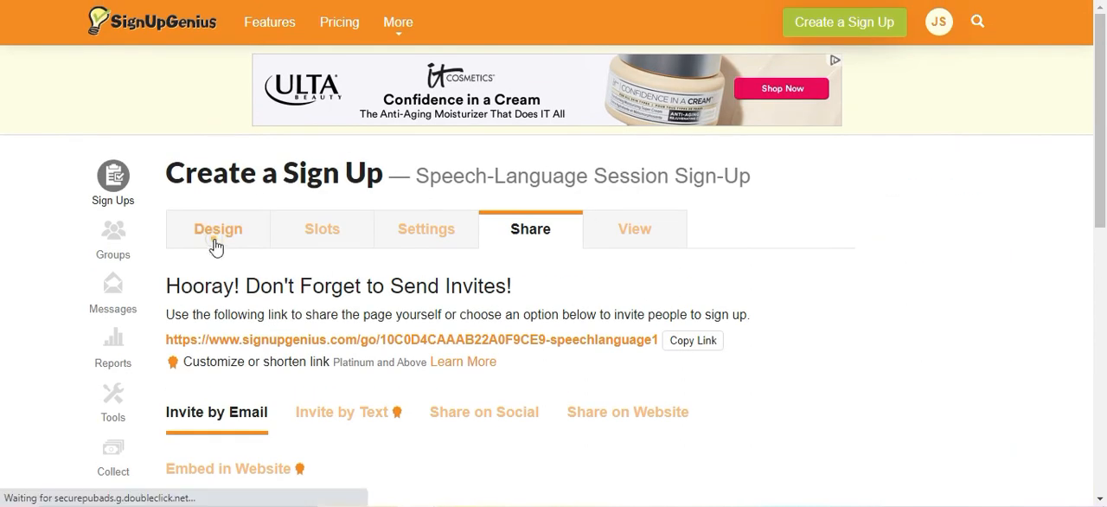
{"action": "left_click", "coordinate": [601, 235]}
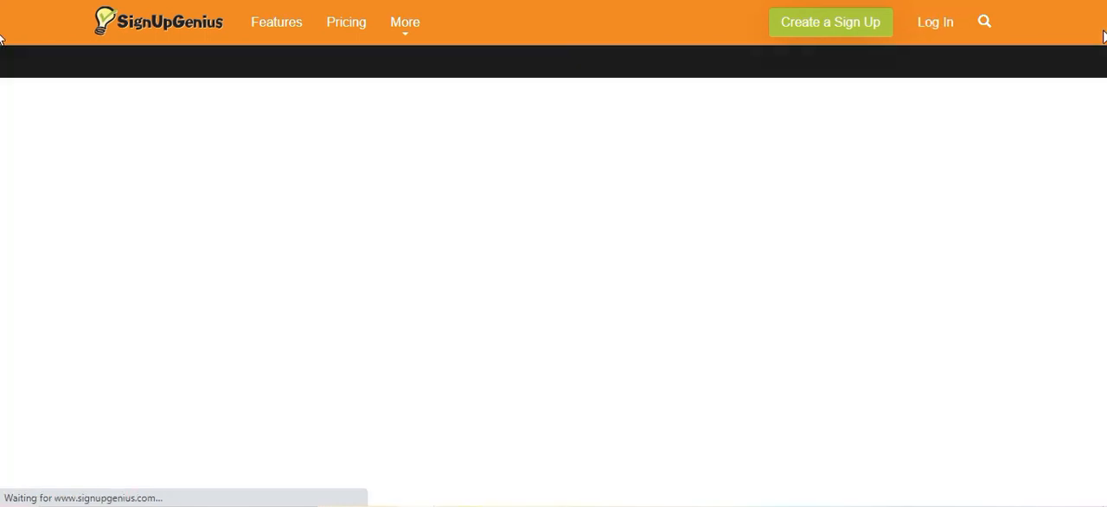
Select the 09/14/2020 9:00am - 9:30am and 09/15/2020 1:30pm - 2:00pm sessions and submit the selection.
{"action": "scroll", "coordinate": [1052, 201], "scroll_direction": "down", "scroll_amount": 1}
{"action": "scroll", "coordinate": [1037, 204], "scroll_direction": "down", "scroll_amount": 4}
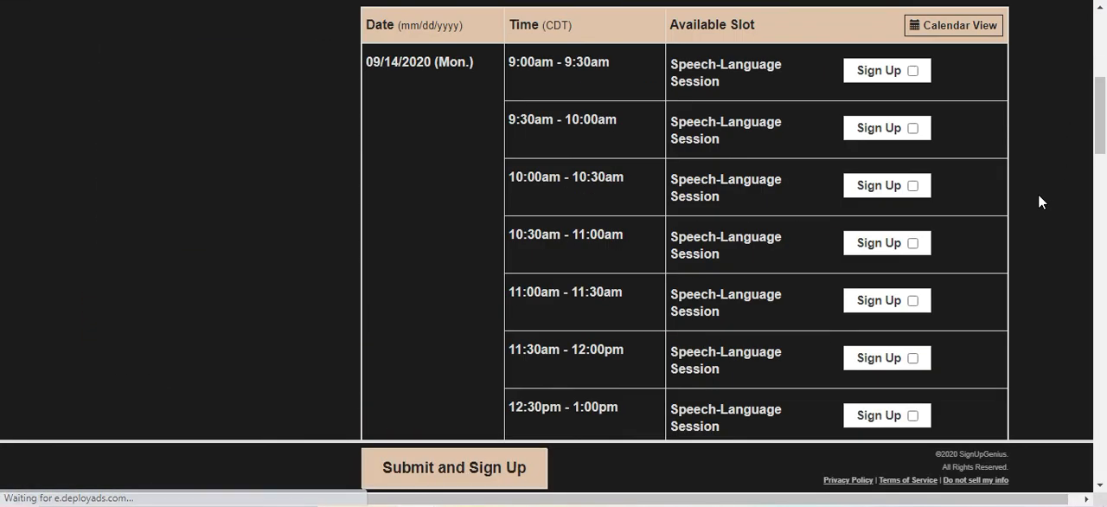
{"action": "left_click", "coordinate": [899, 75]}
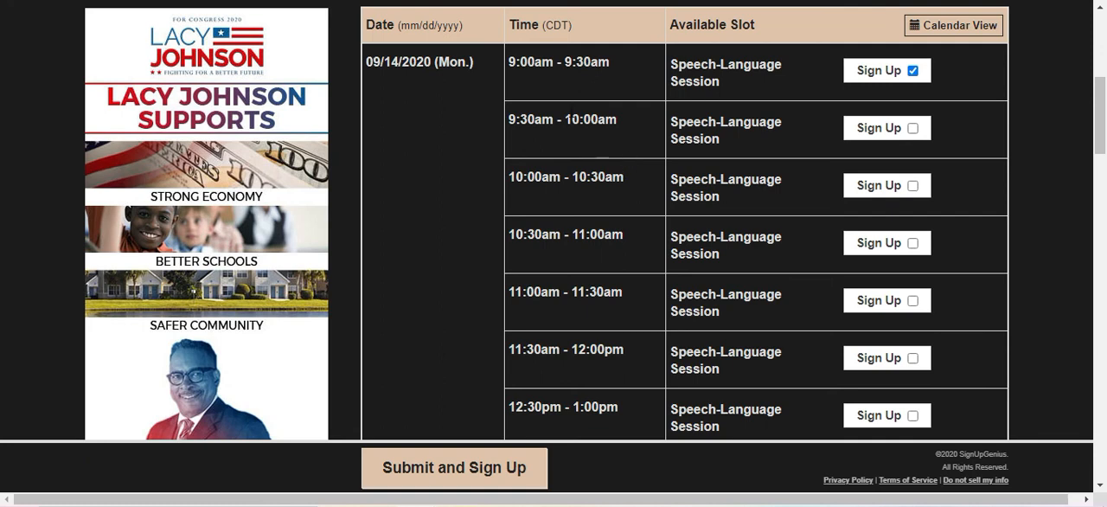
{"action": "scroll", "coordinate": [712, 106], "scroll_direction": "down", "scroll_amount": 5}
{"action": "scroll", "coordinate": [712, 105], "scroll_direction": "down", "scroll_amount": 2}
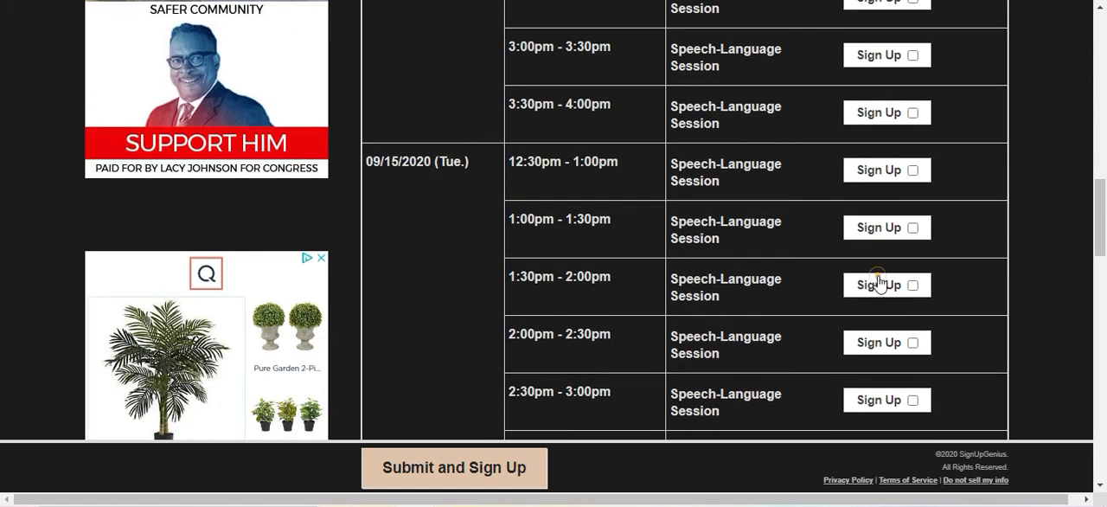
{"action": "left_click", "coordinate": [912, 285]}
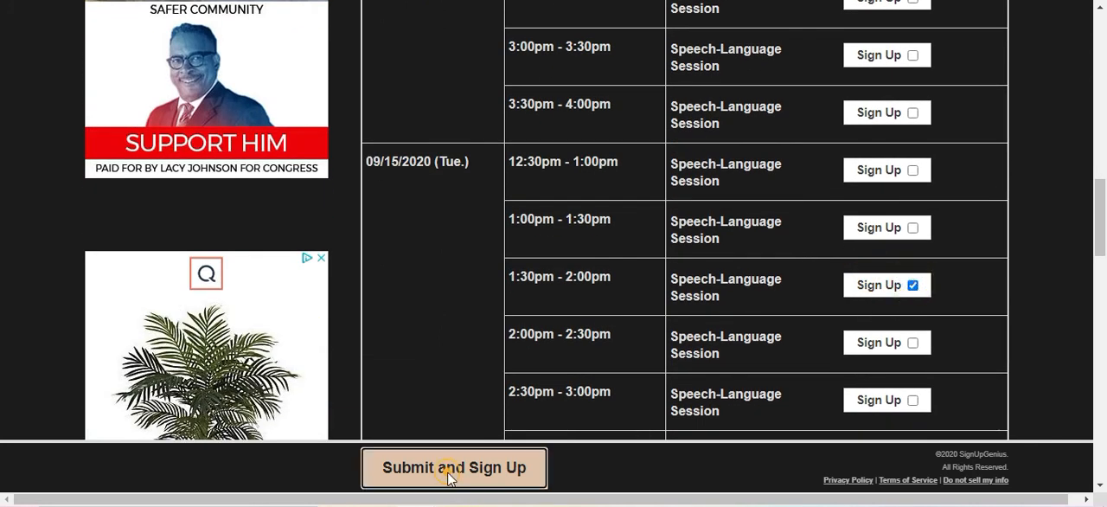
{"action": "left_click", "coordinate": [497, 470]}
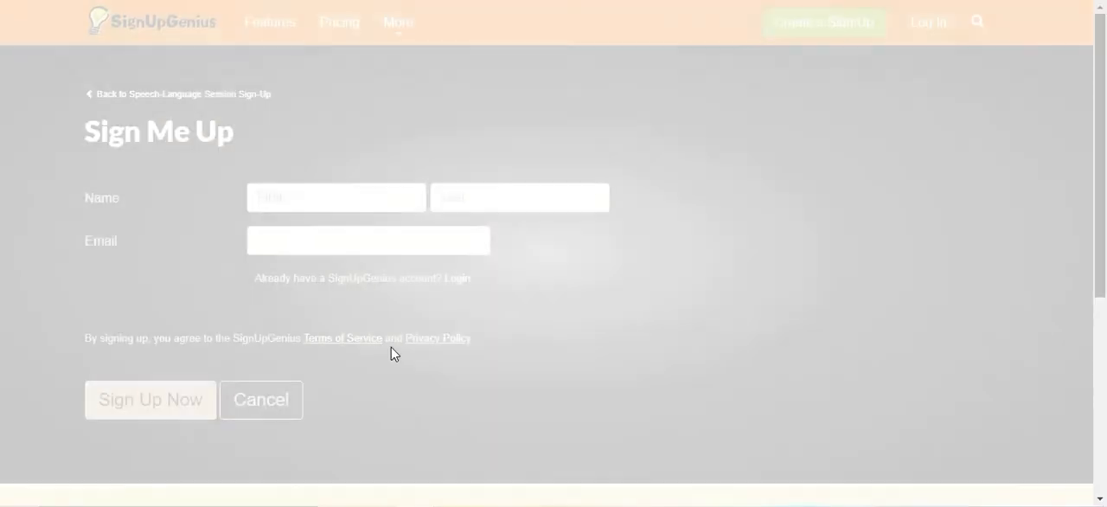
Examine the participant form's selected slots and its student name, participant name and email fields.
{"action": "scroll", "coordinate": [816, 285], "scroll_direction": "down", "scroll_amount": 3}
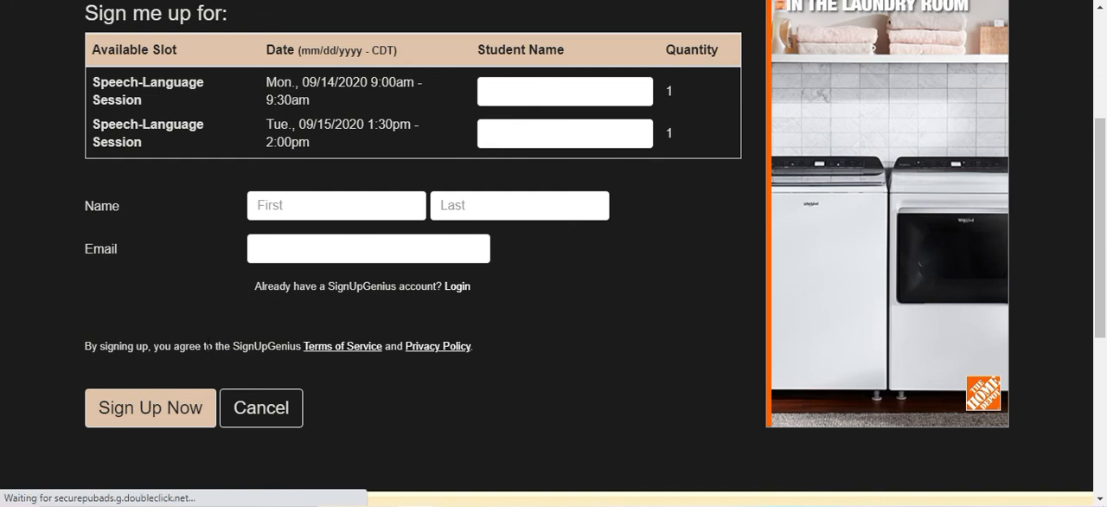
{"action": "scroll", "coordinate": [2, 342], "scroll_direction": "up", "scroll_amount": 2}
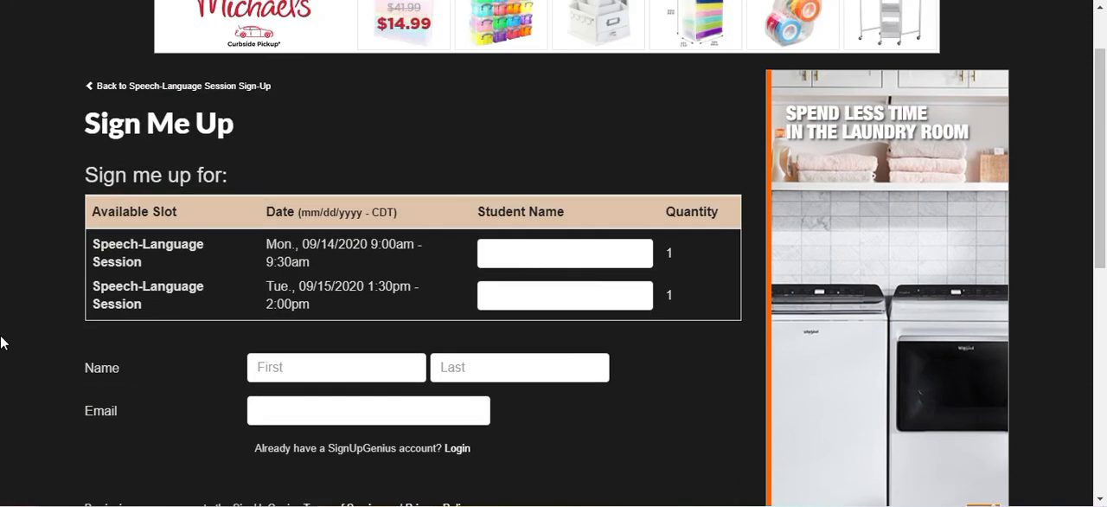
{"action": "scroll", "coordinate": [3, 342], "scroll_direction": "up", "scroll_amount": 1}
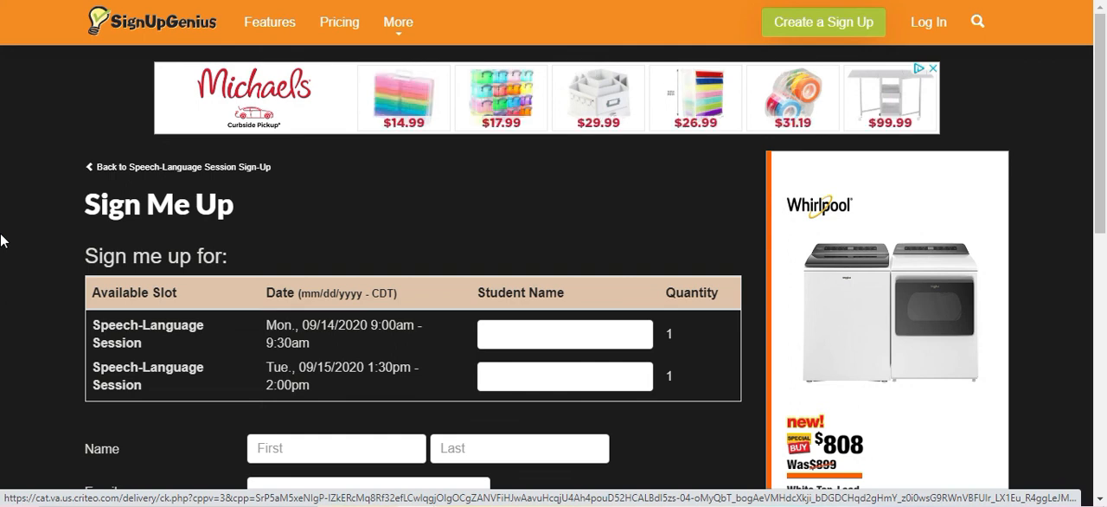
{"action": "scroll", "coordinate": [2, 241], "scroll_direction": "down", "scroll_amount": 1}
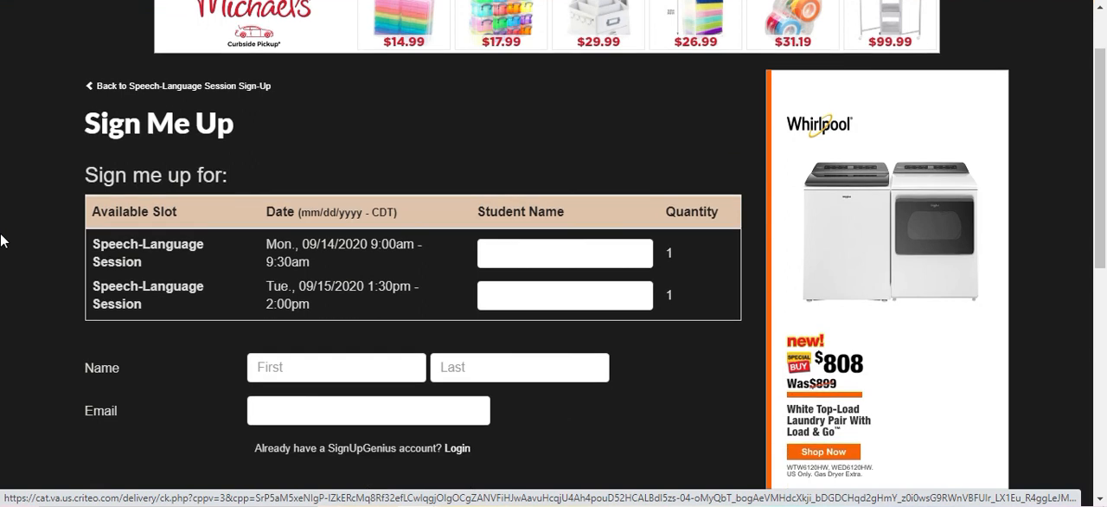